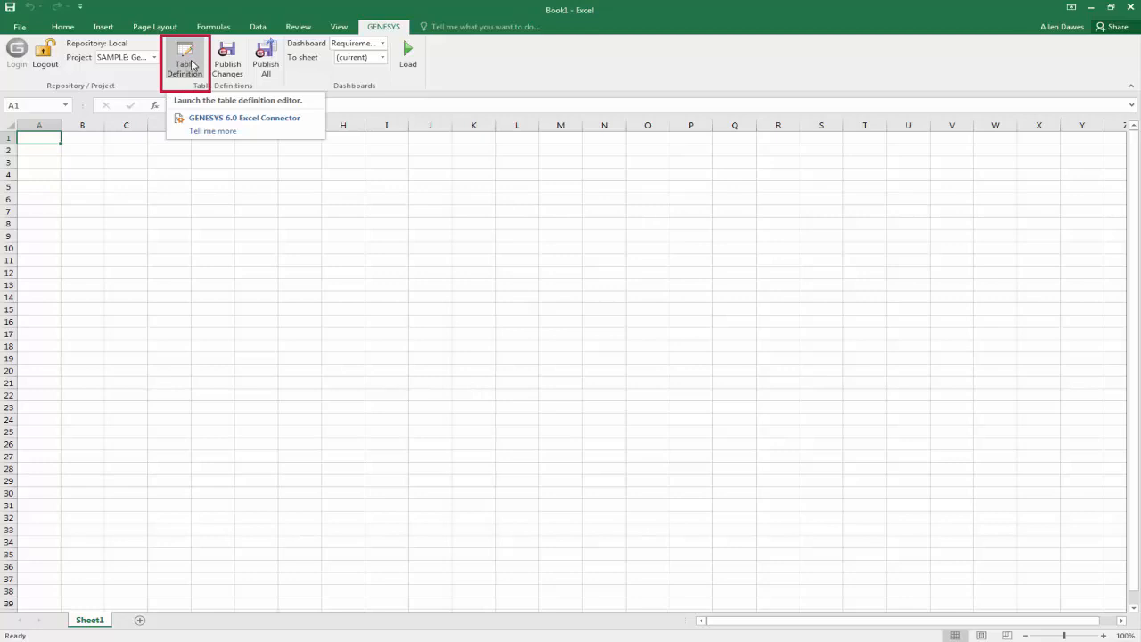
# Open the table definition editor for the Geospatial Library project and look through the list of saved table definitions.
pyautogui.click(192, 65)
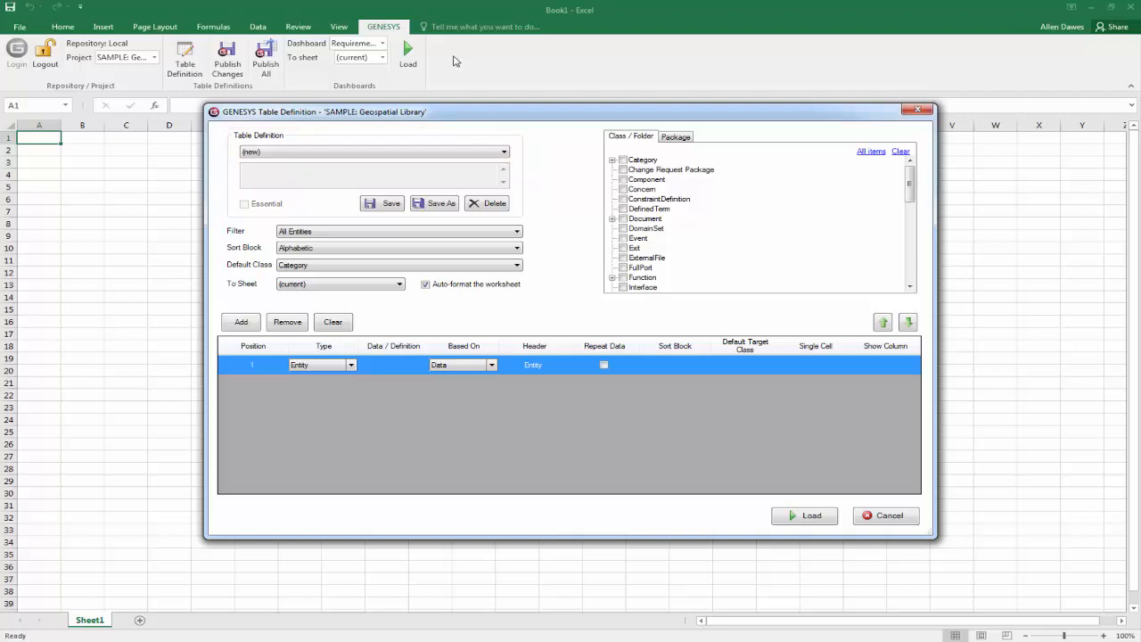
pyautogui.click(504, 155)
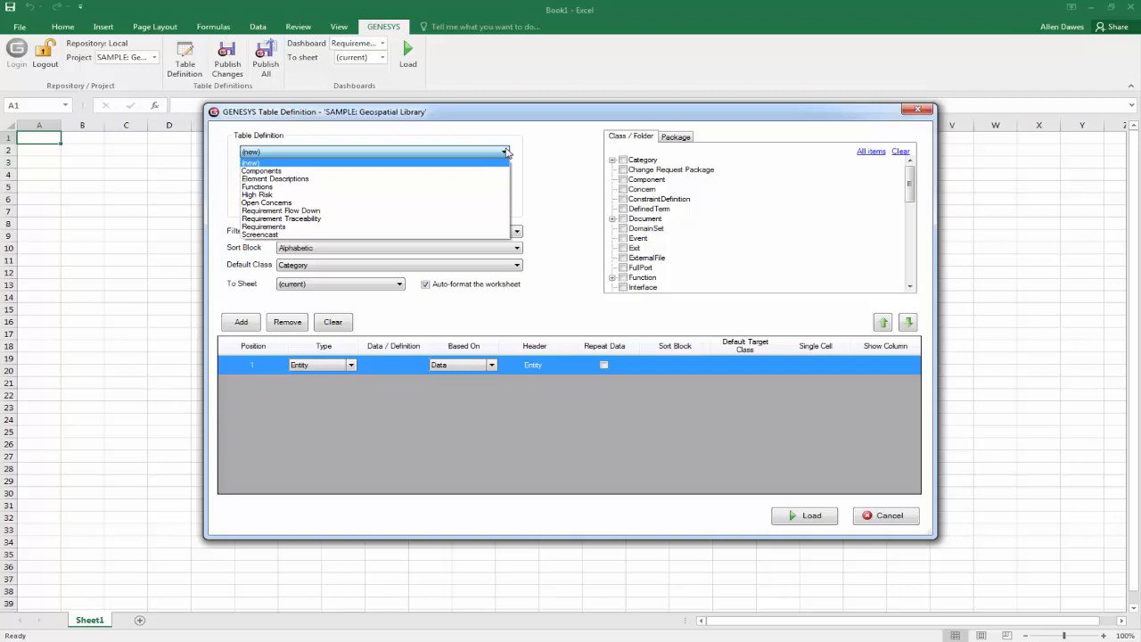
pyautogui.click(565, 156)
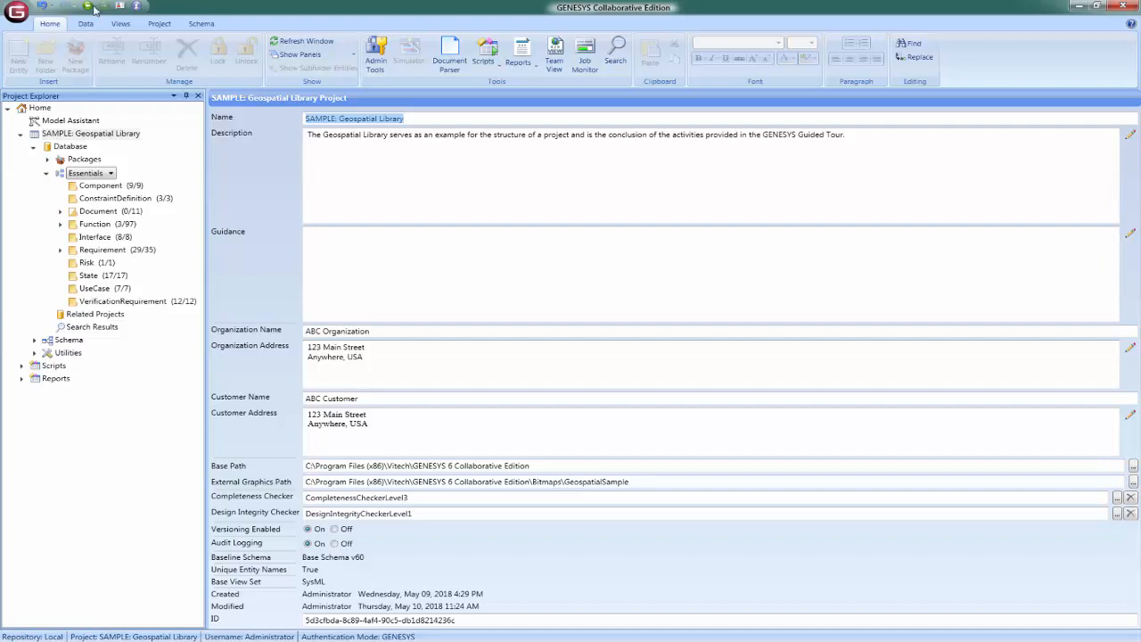
# Switch to GENESYS, open the project export options and choose Advanced Options as the export type.
pyautogui.click(16, 11)
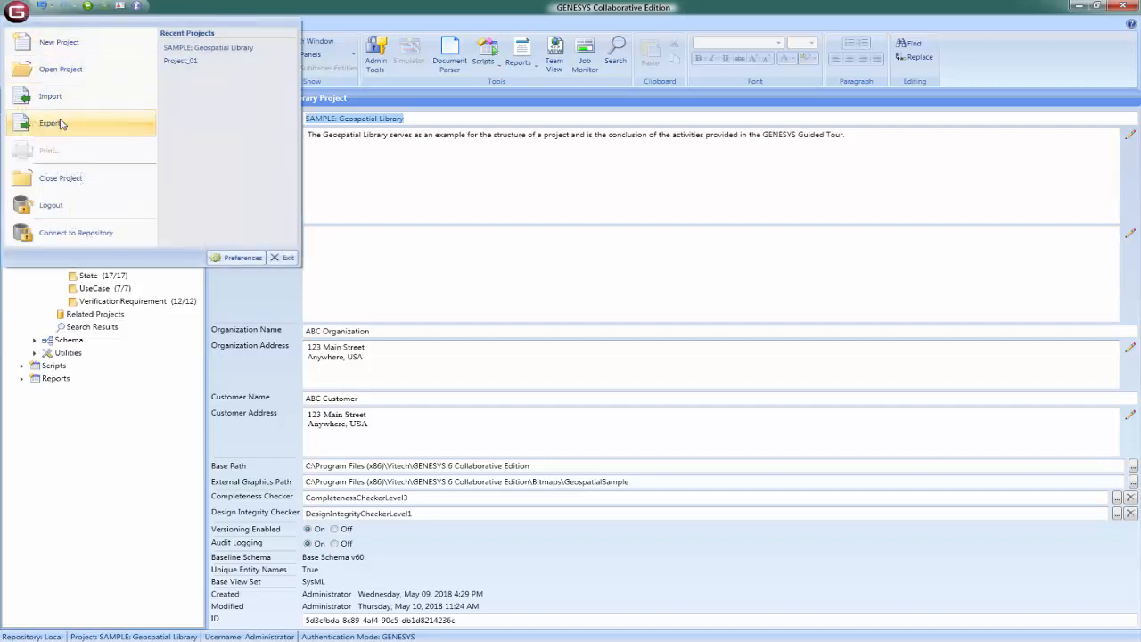
pyautogui.click(52, 122)
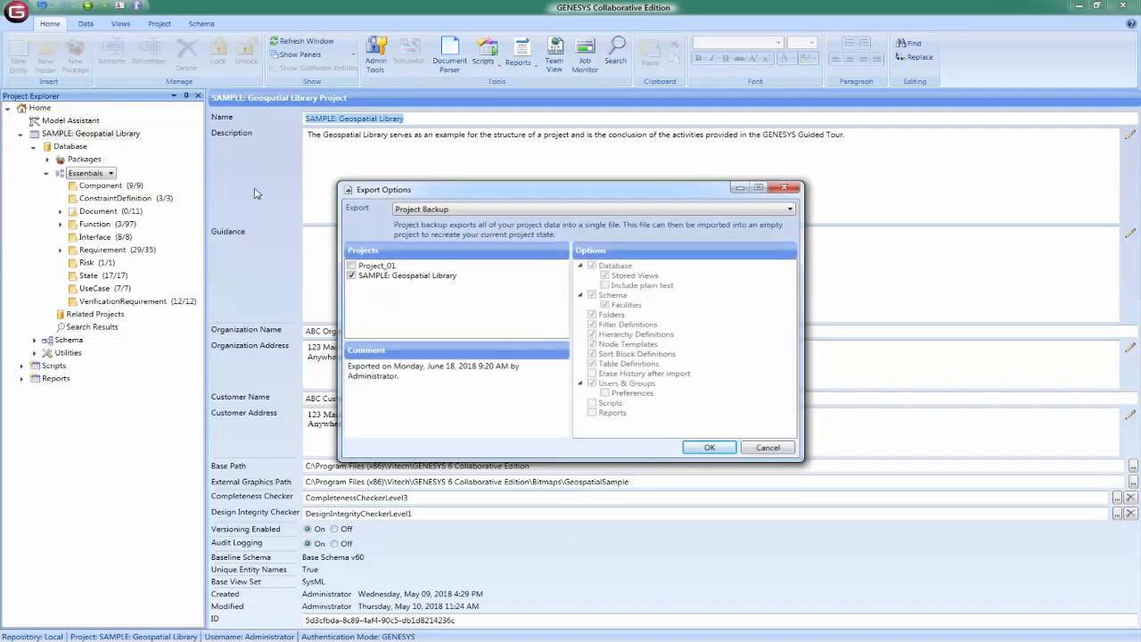
pyautogui.click(421, 210)
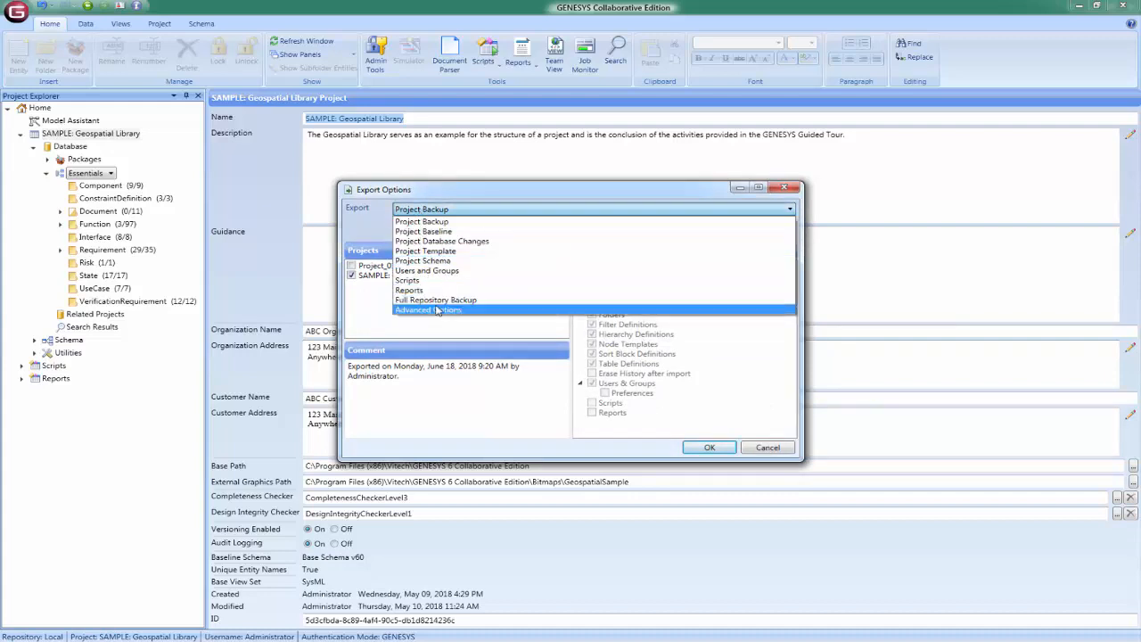
pyautogui.click(437, 311)
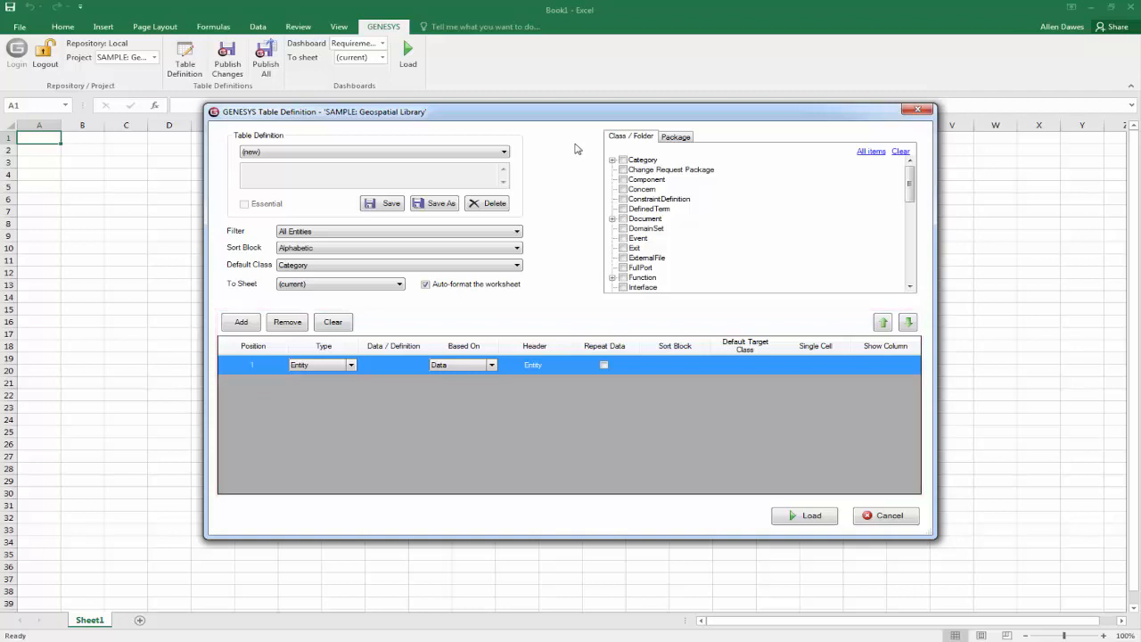
# Back in Excel, load the Open Concerns table definition and examine its first column's type choices, attribute choices and editable header.
pyautogui.click(488, 155)
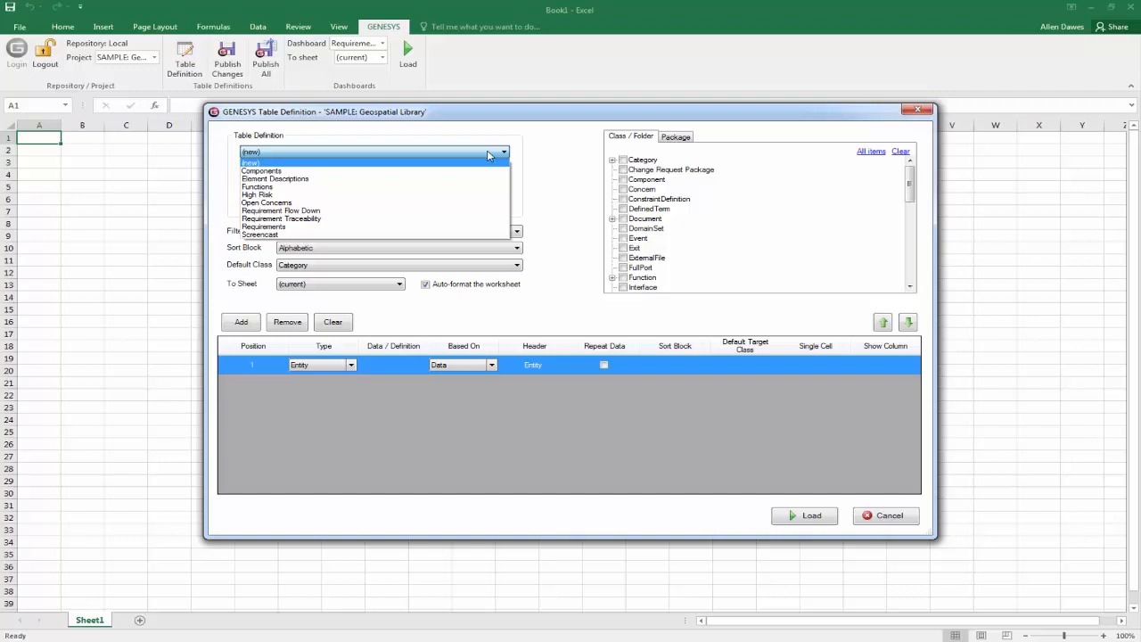
pyautogui.click(495, 204)
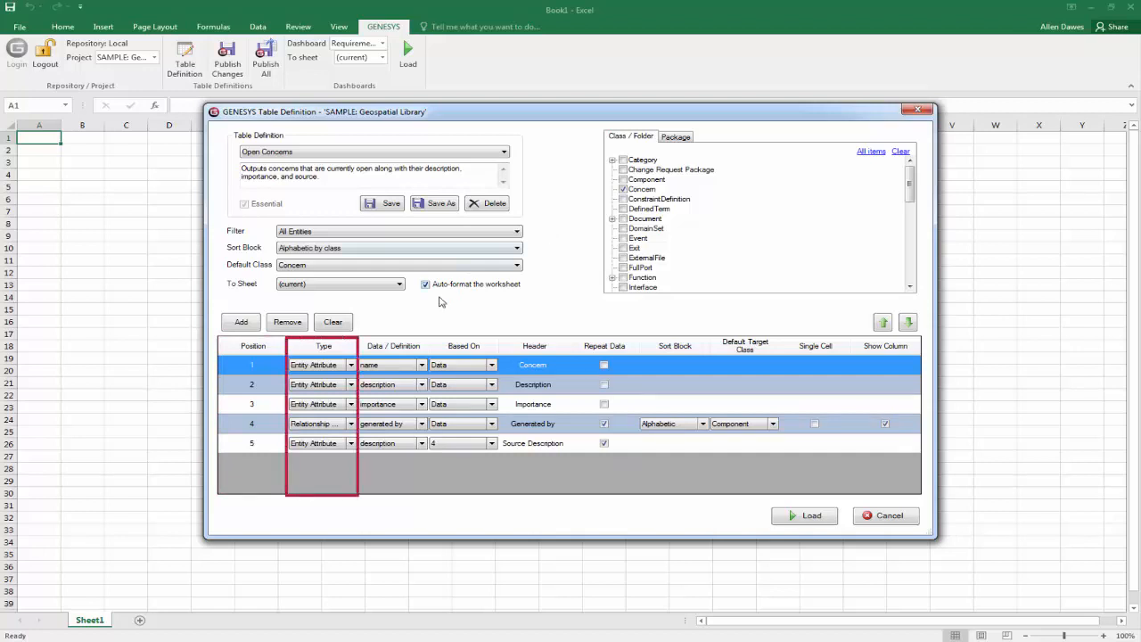
pyautogui.click(351, 365)
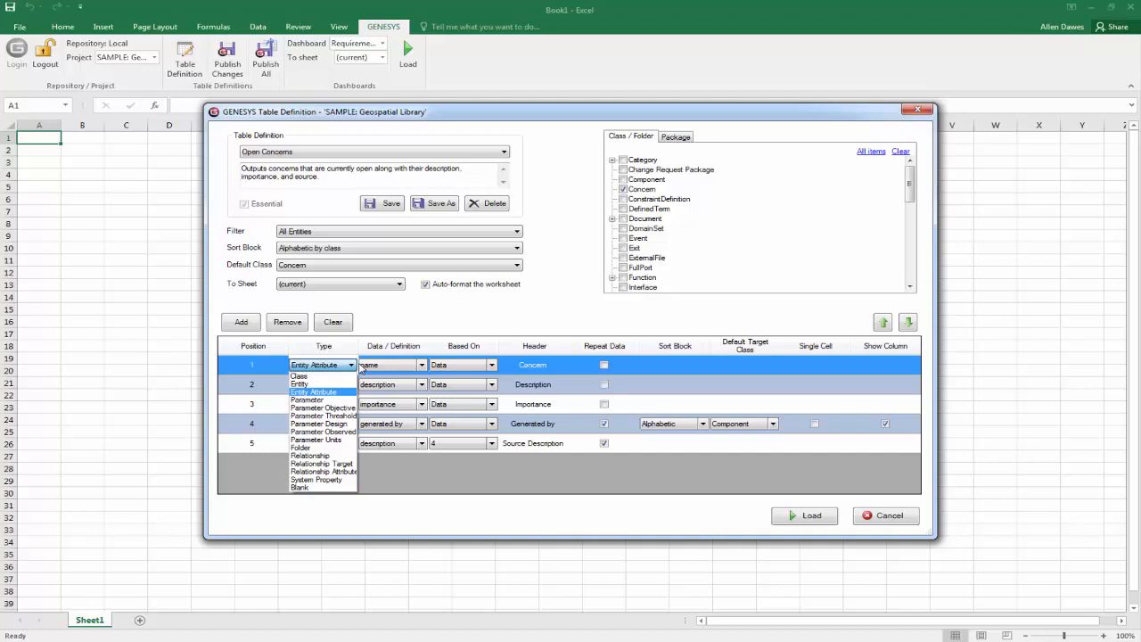
pyautogui.click(432, 326)
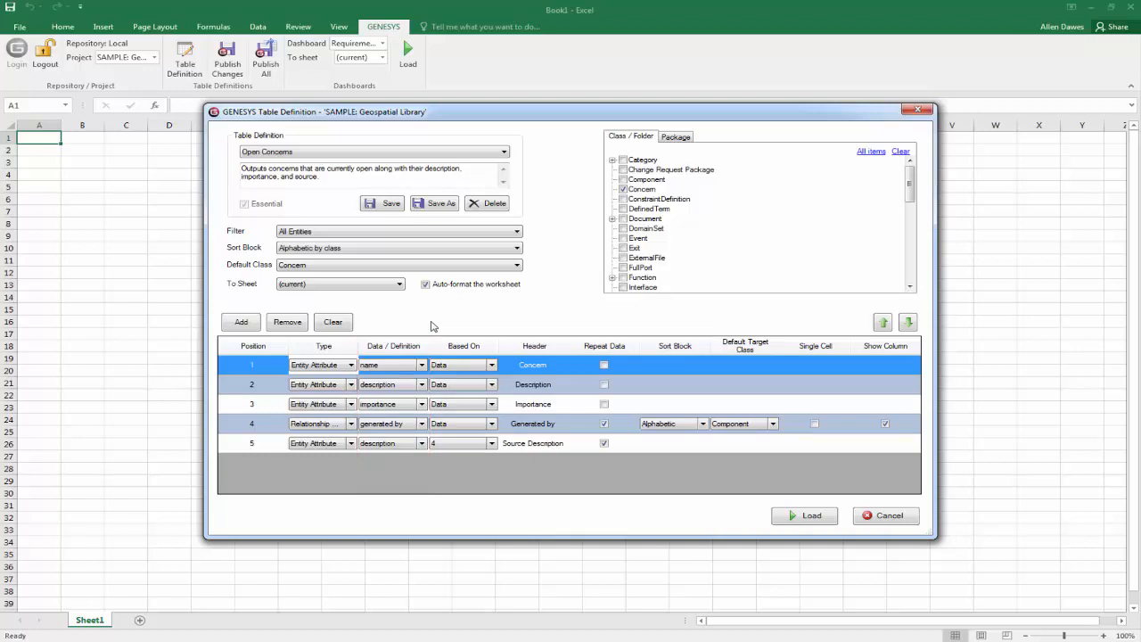
pyautogui.click(422, 365)
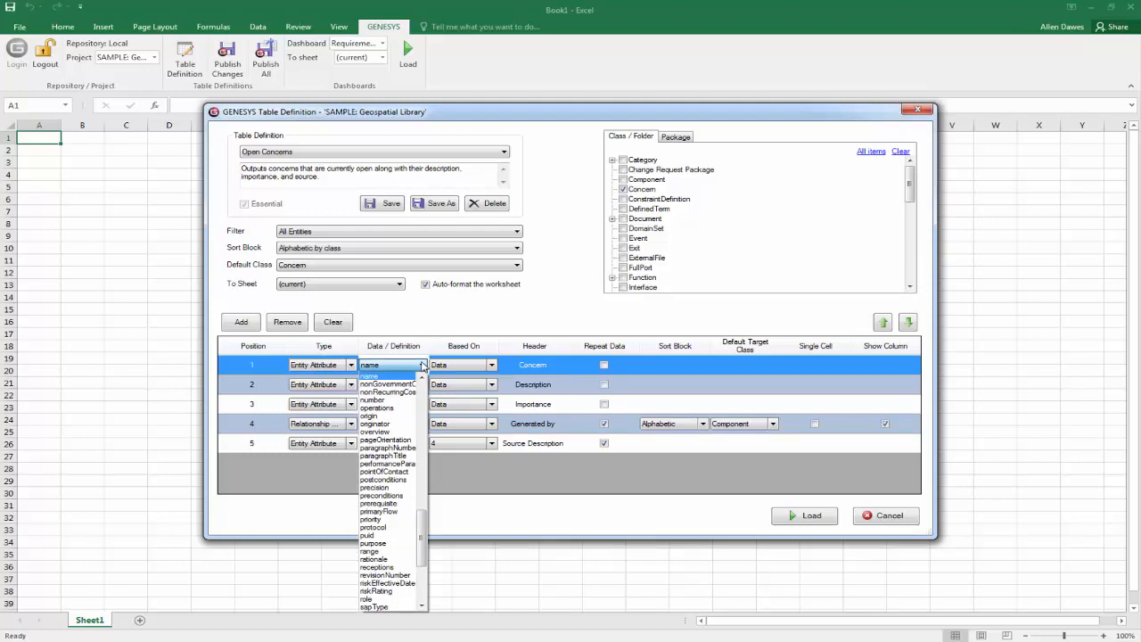
pyautogui.click(495, 332)
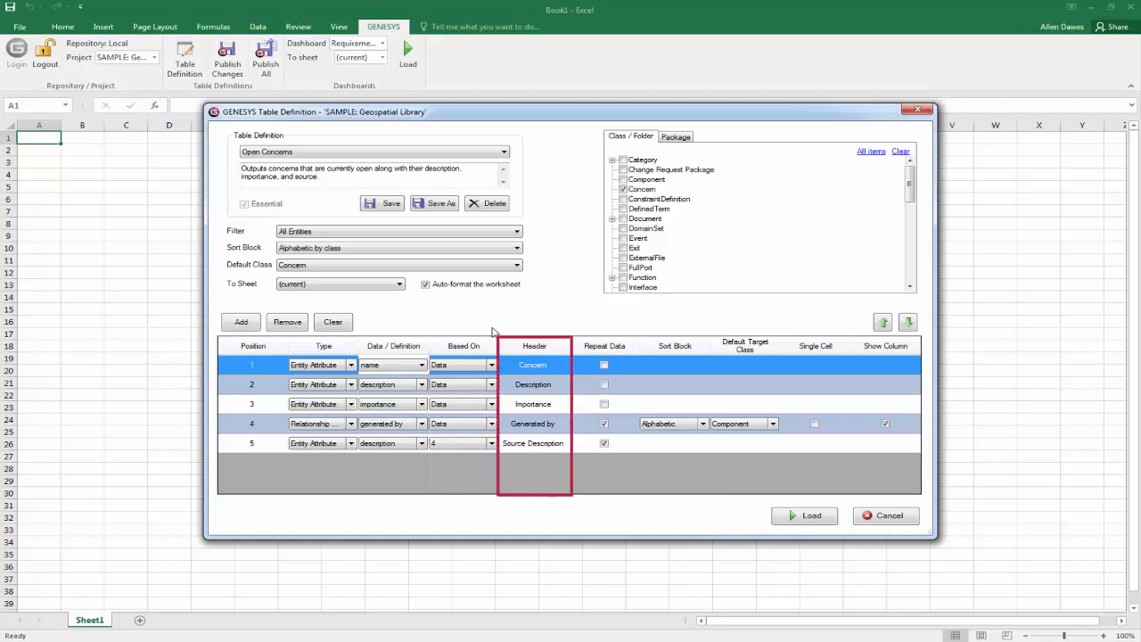
pyautogui.click(542, 366)
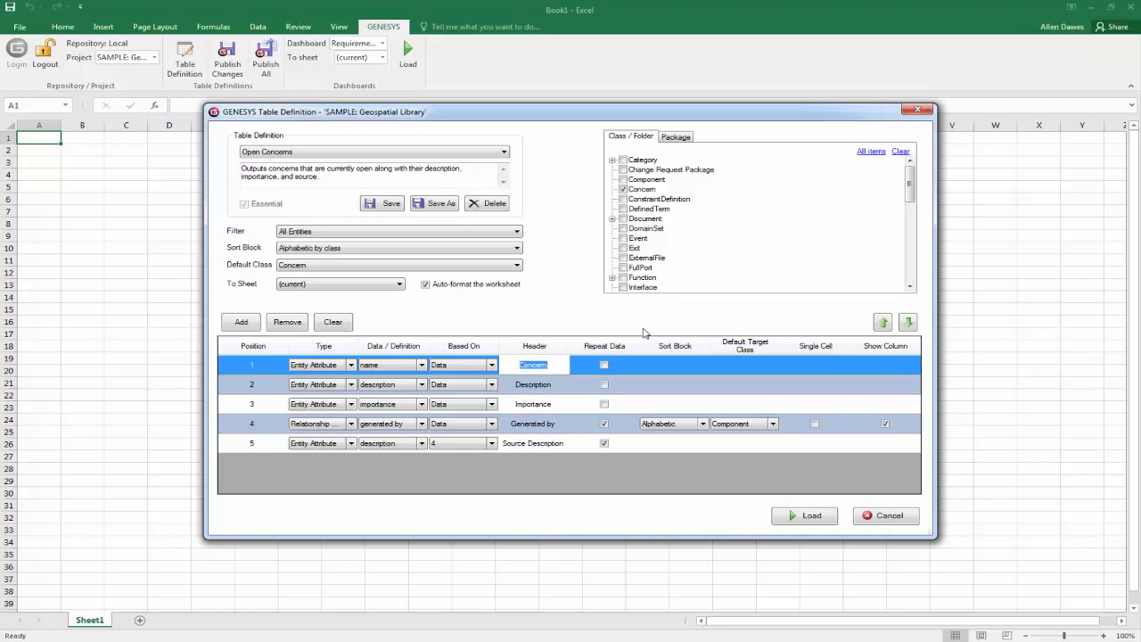
pyautogui.click(666, 365)
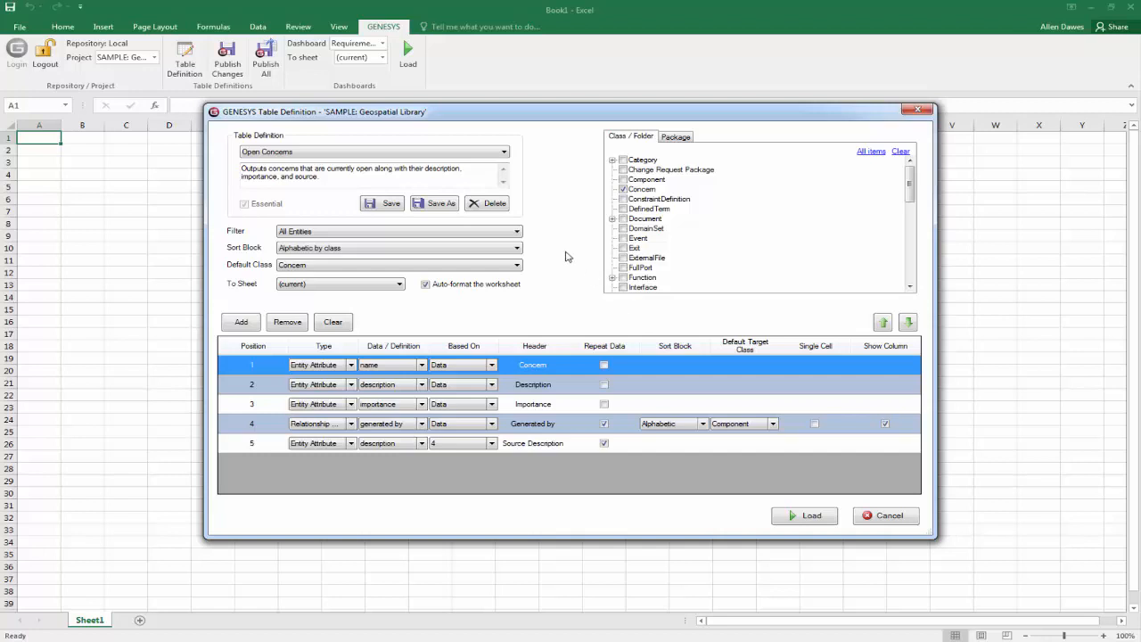
# Start a new table definition that includes the Component class and uses Component as the default class.
pyautogui.click(501, 153)
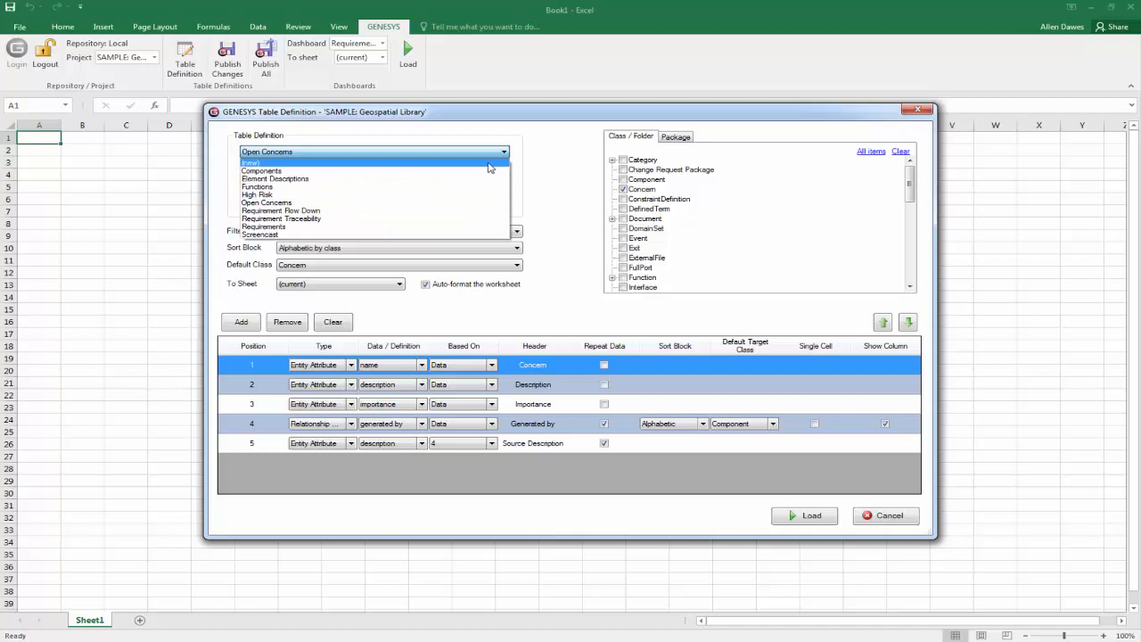
pyautogui.click(488, 164)
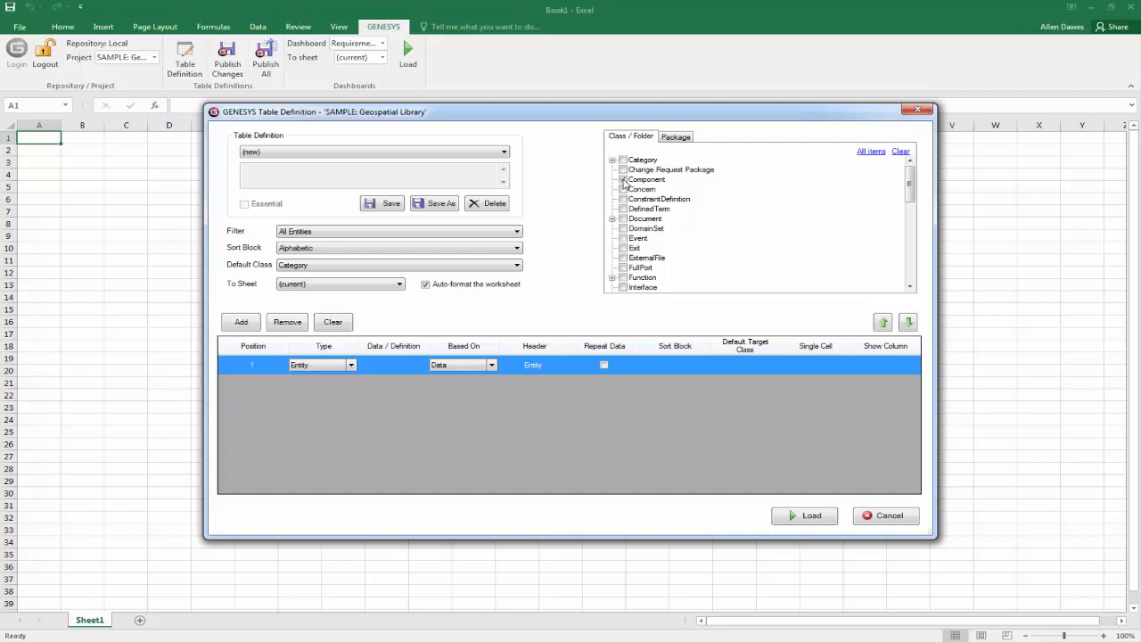
pyautogui.click(516, 266)
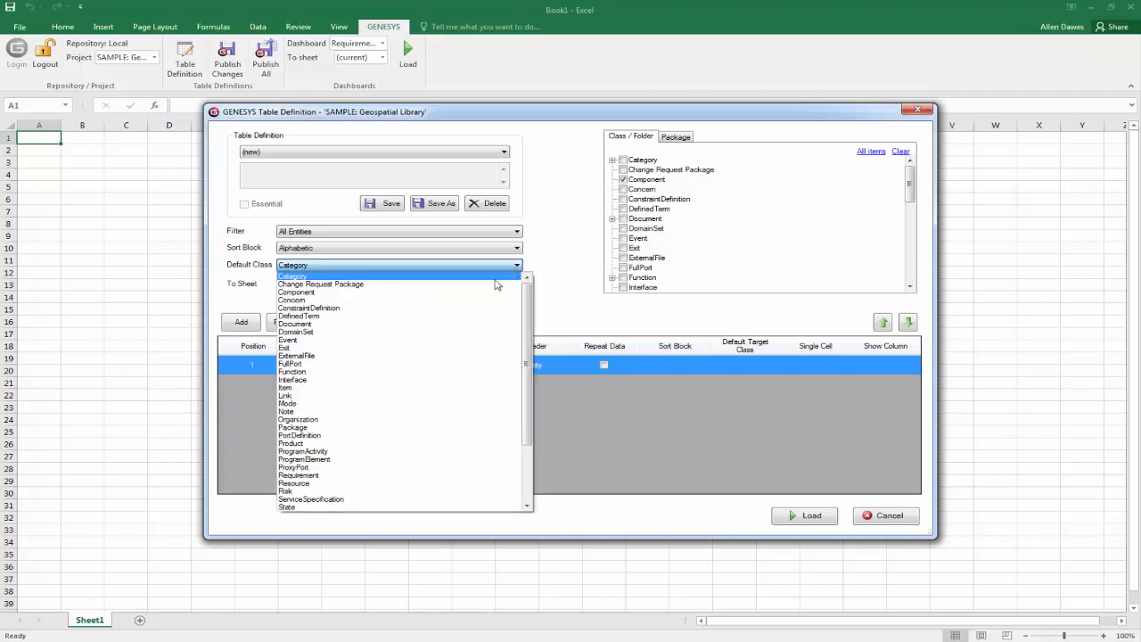
pyautogui.click(470, 292)
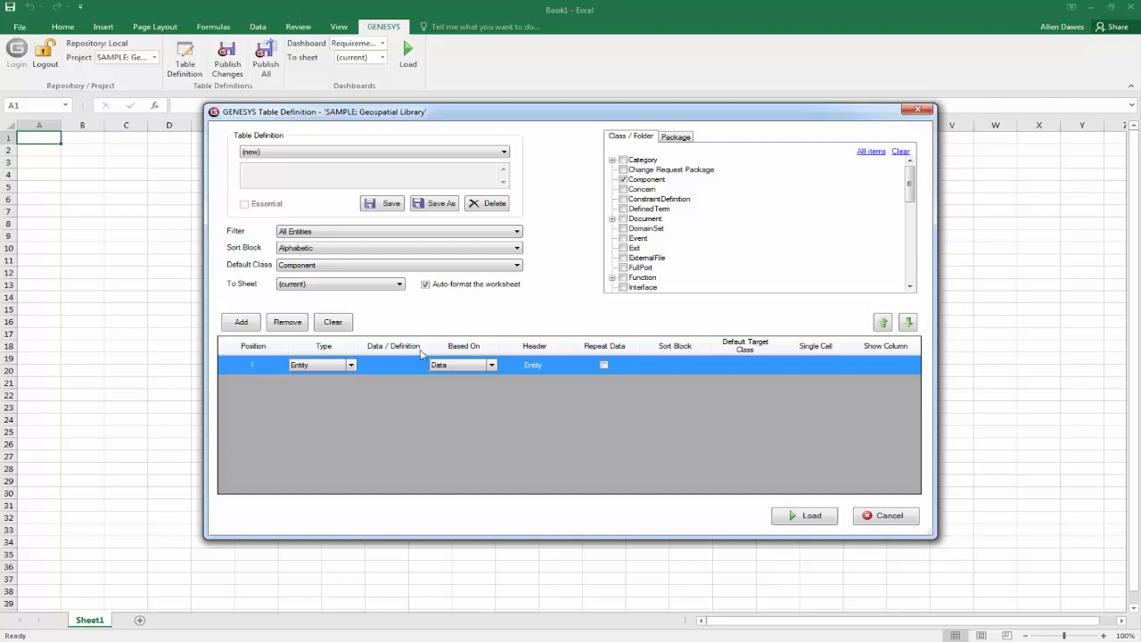
# Define the first column as type Class with Name as its data.
pyautogui.click(351, 364)
pyautogui.click(344, 378)
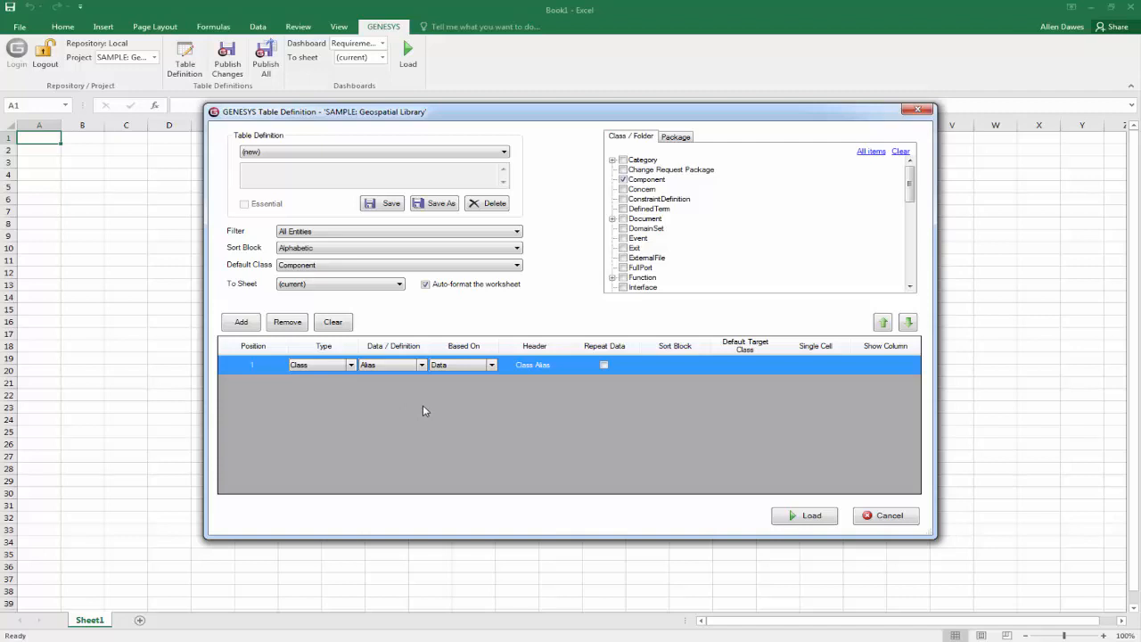
pyautogui.click(422, 366)
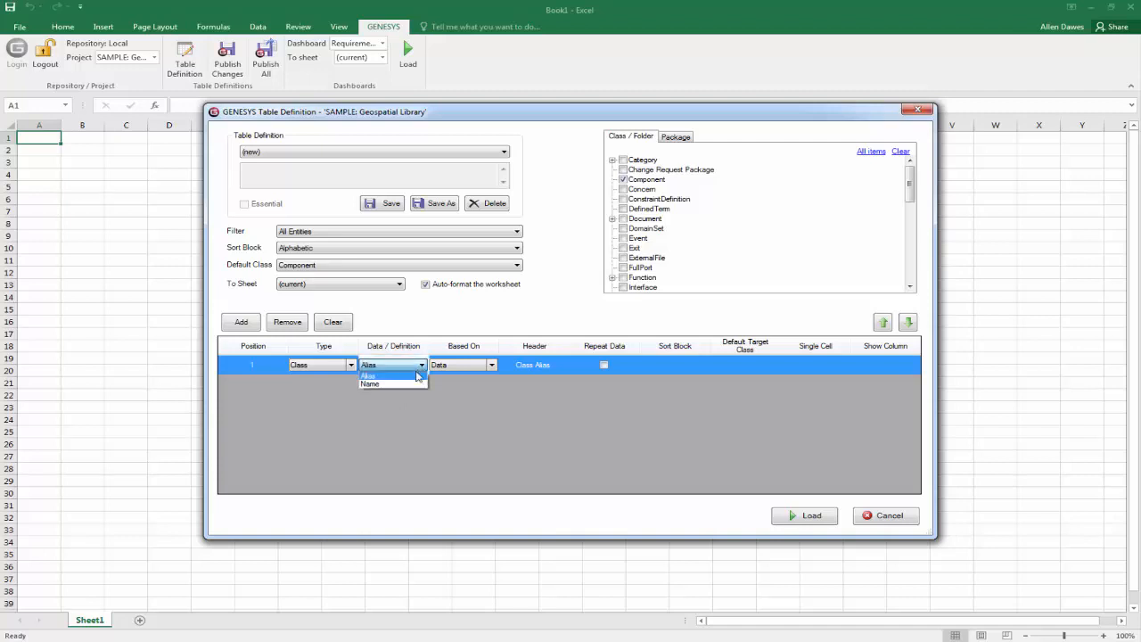
pyautogui.click(379, 385)
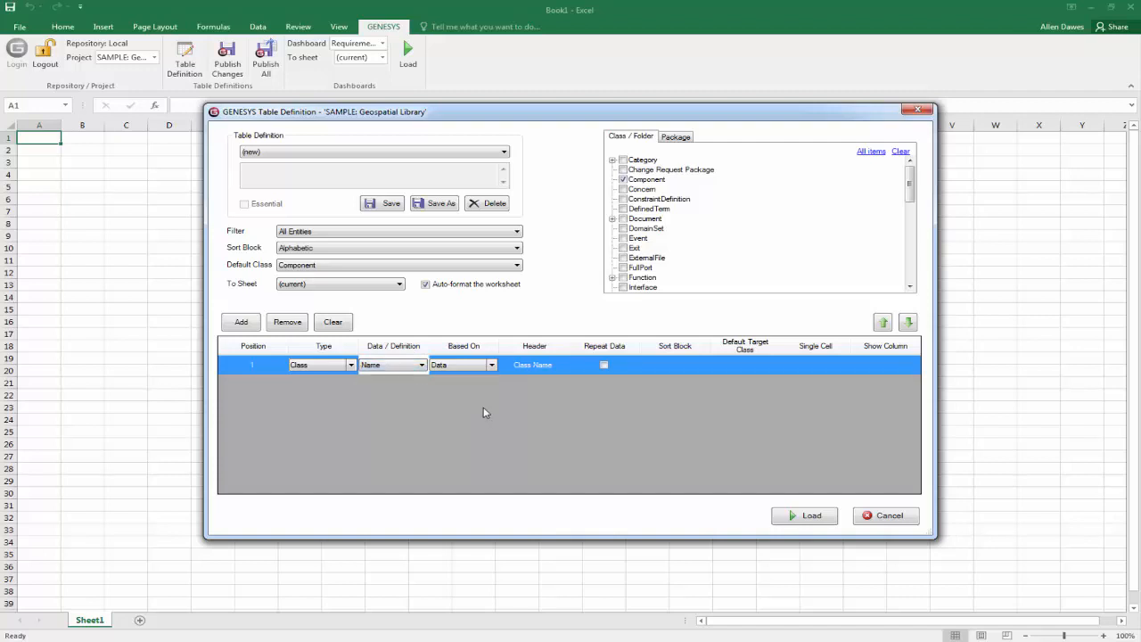
# Add an Entity column in position 2 and an Entity Attribute column showing description in position 3.
pyautogui.click(249, 325)
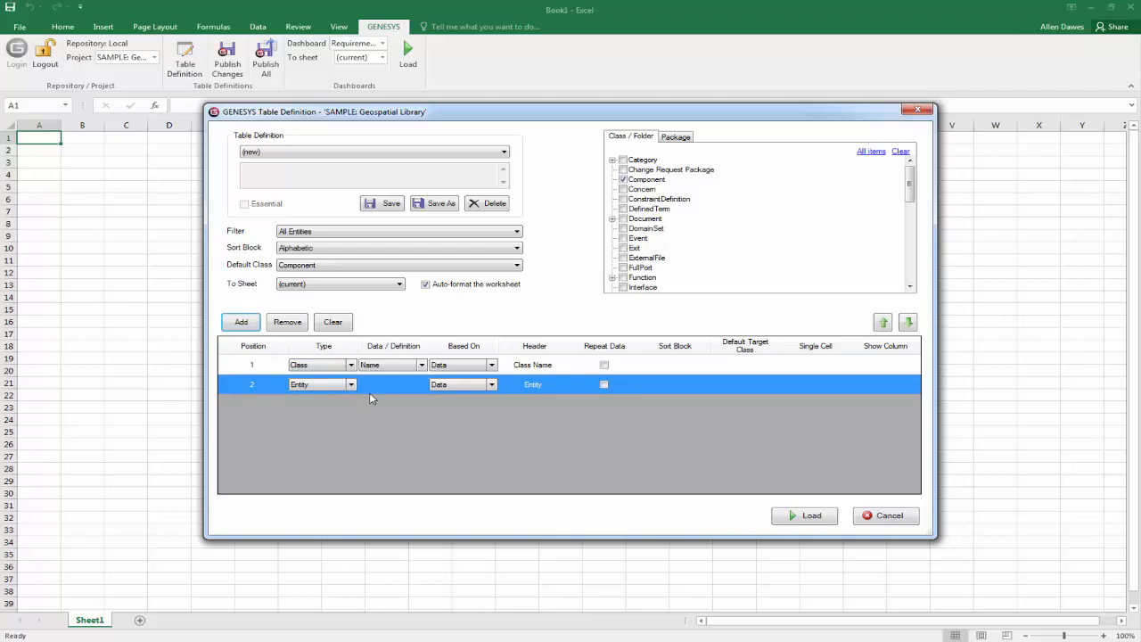
pyautogui.click(242, 324)
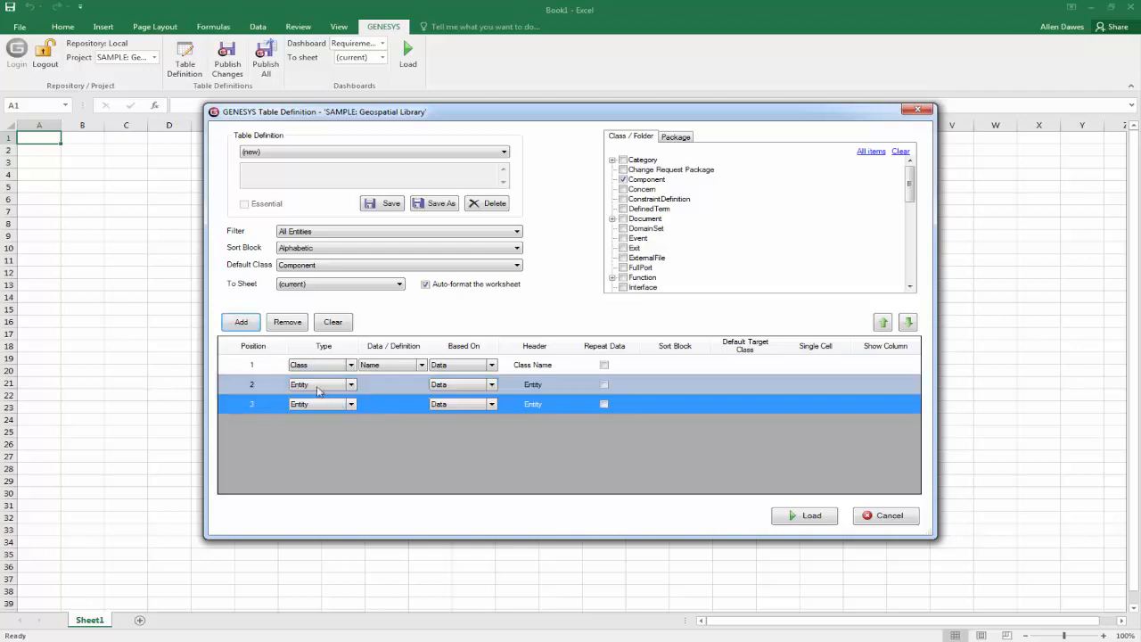
pyautogui.click(351, 403)
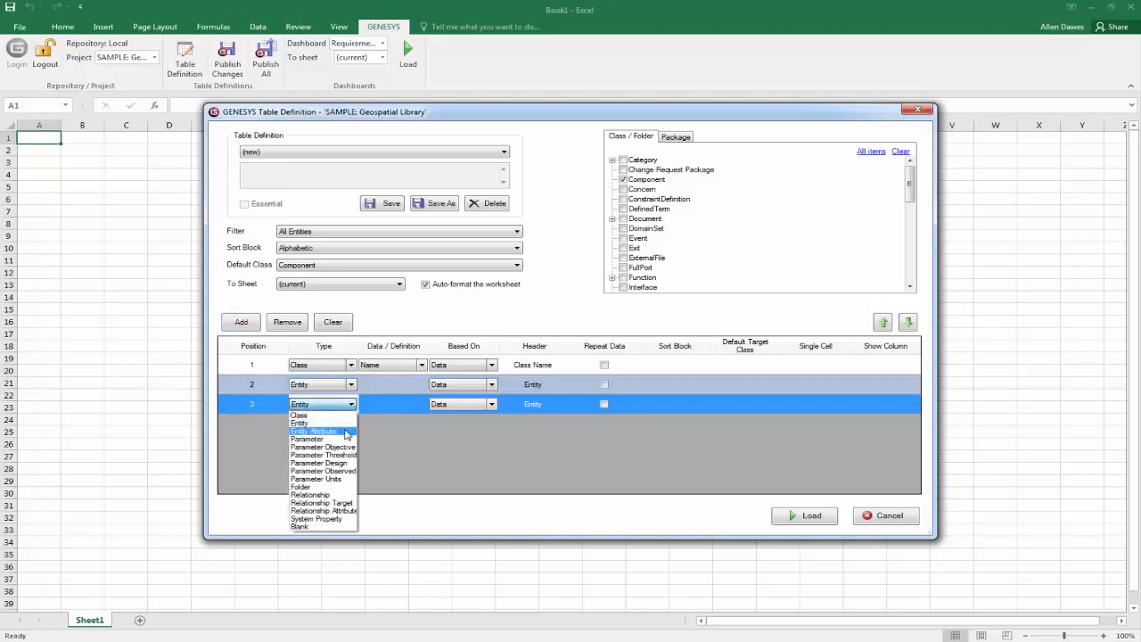
pyautogui.click(347, 432)
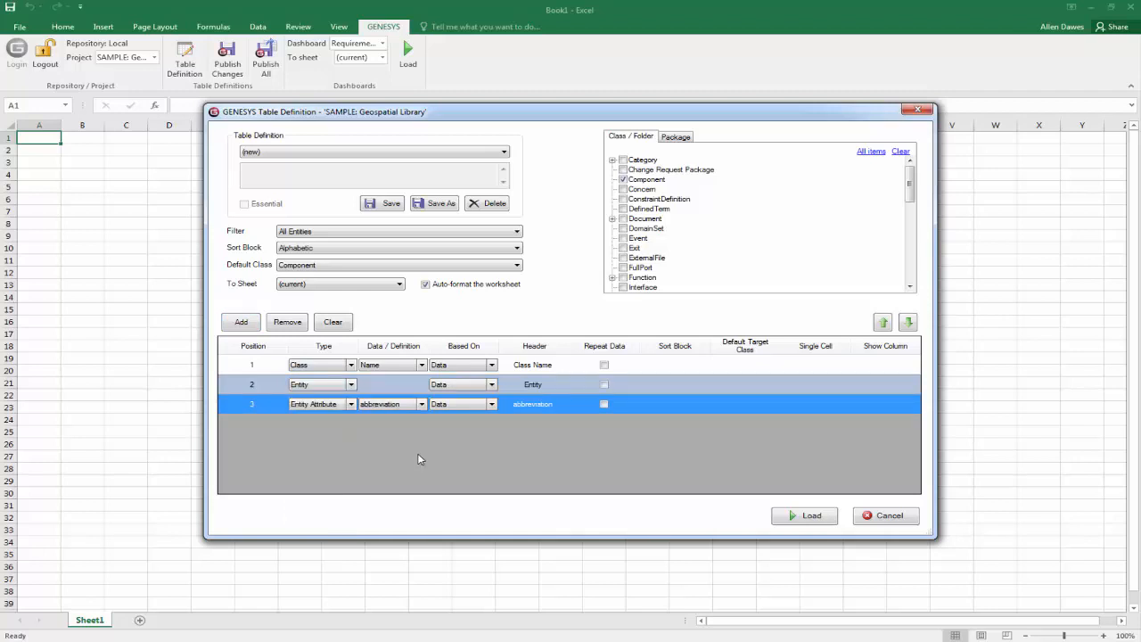
pyautogui.click(422, 406)
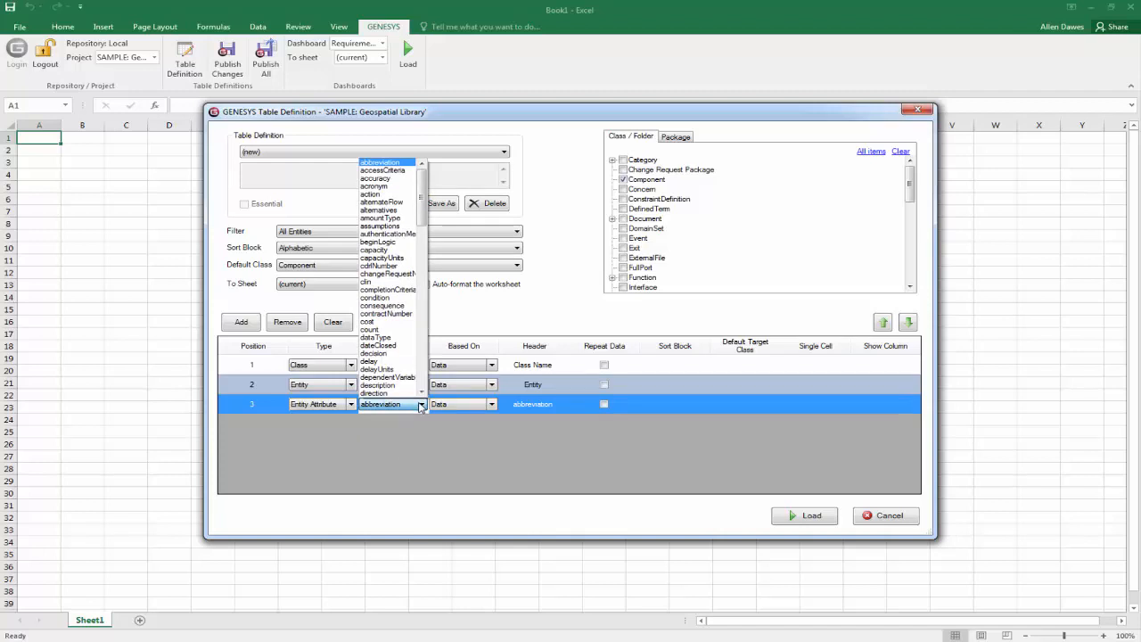
pyautogui.click(378, 384)
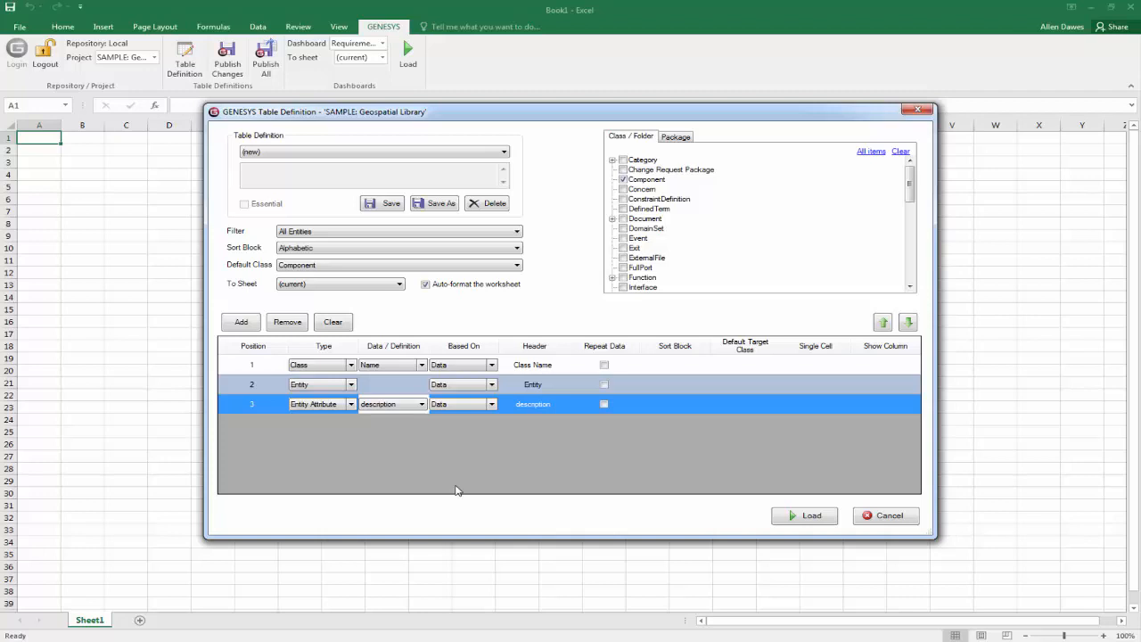
# Add a fourth column of type Parameter with totalPwr as its data.
pyautogui.click(249, 323)
pyautogui.click(353, 425)
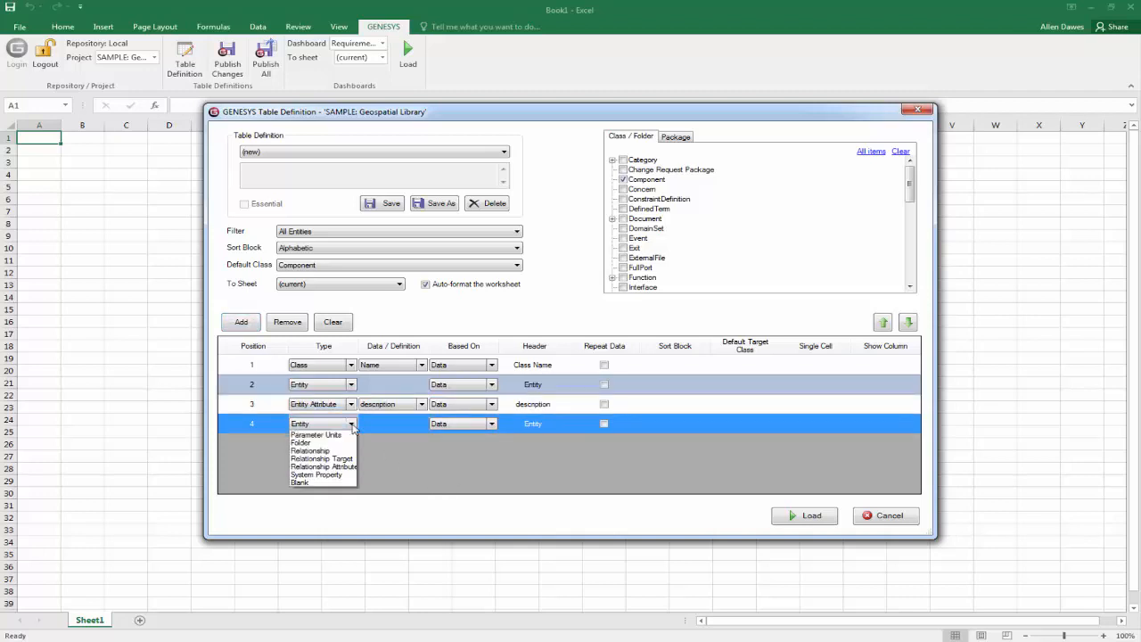
pyautogui.click(337, 462)
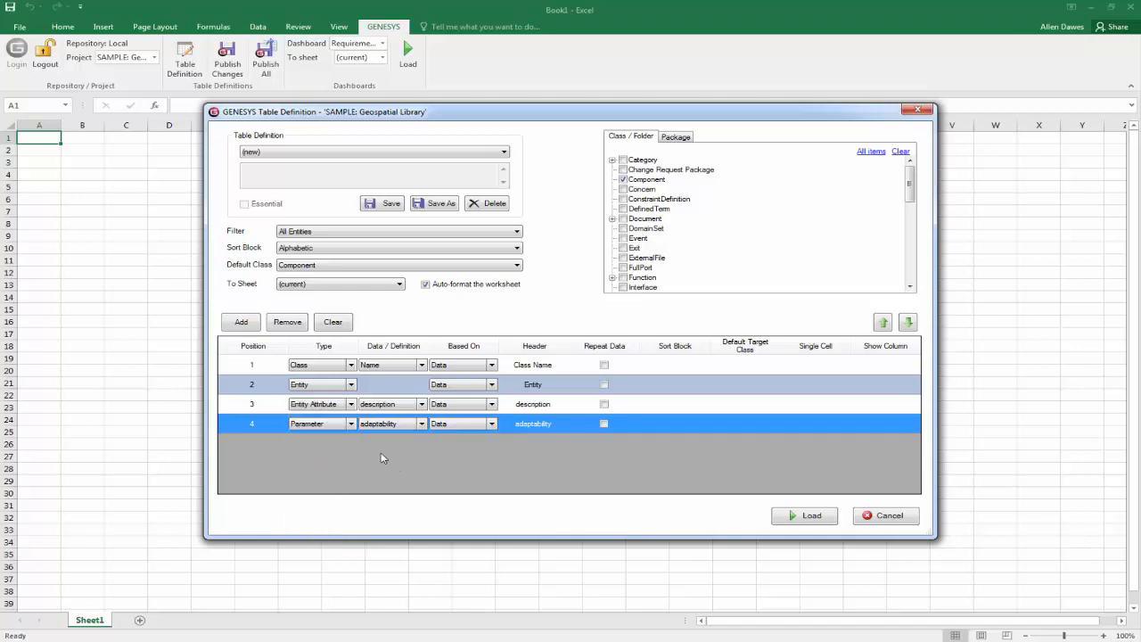
pyautogui.click(350, 425)
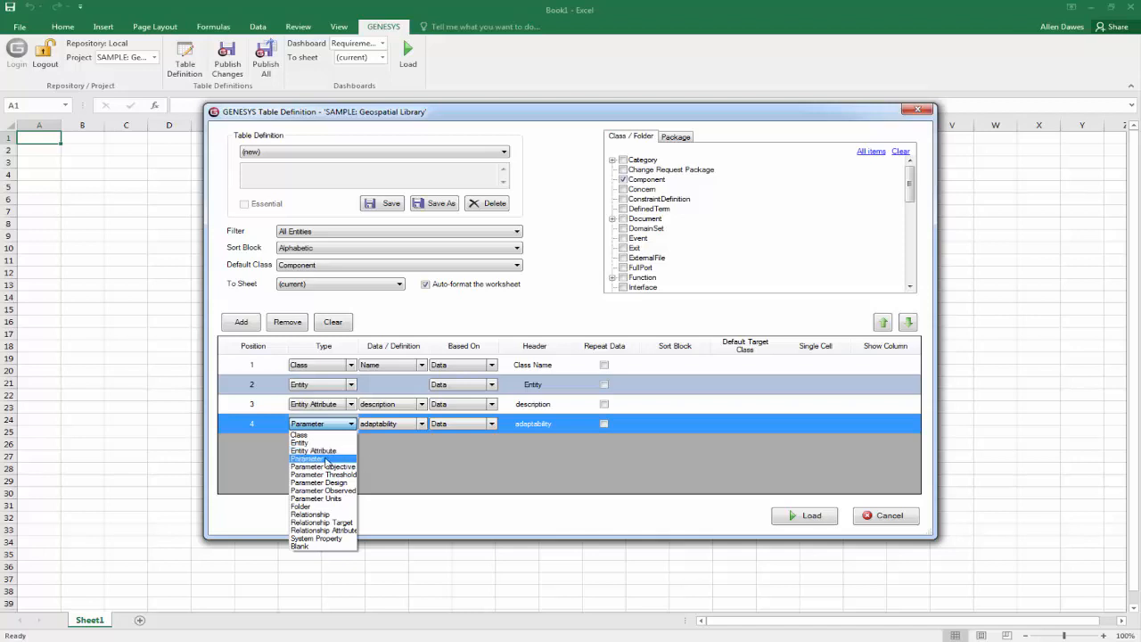
pyautogui.click(326, 459)
pyautogui.click(423, 425)
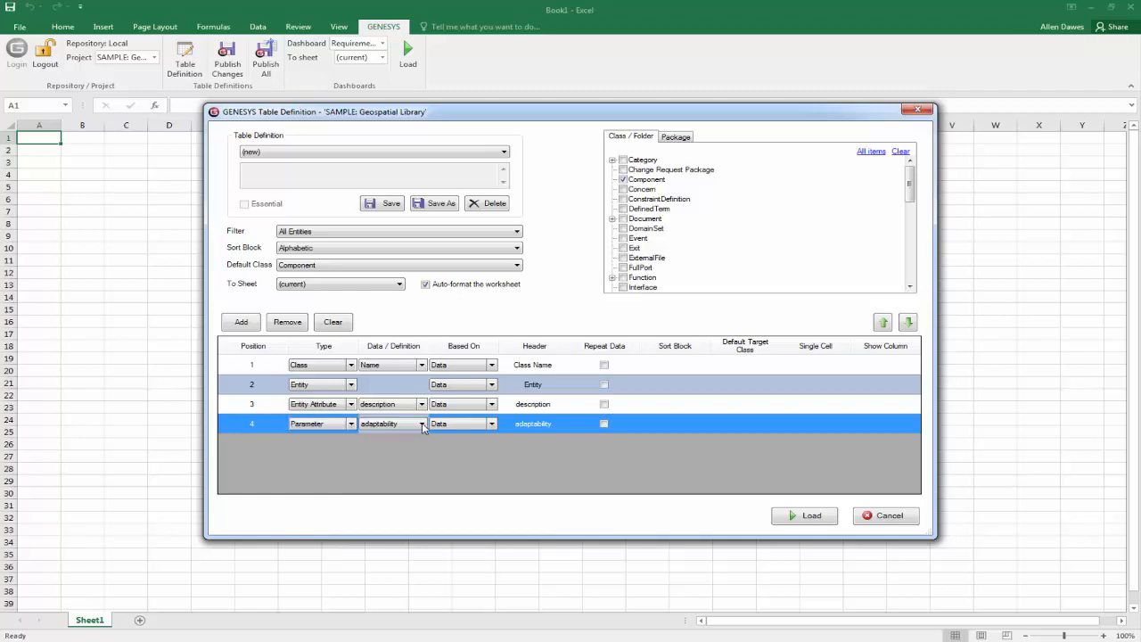
pyautogui.scroll(-6, 396, 401)
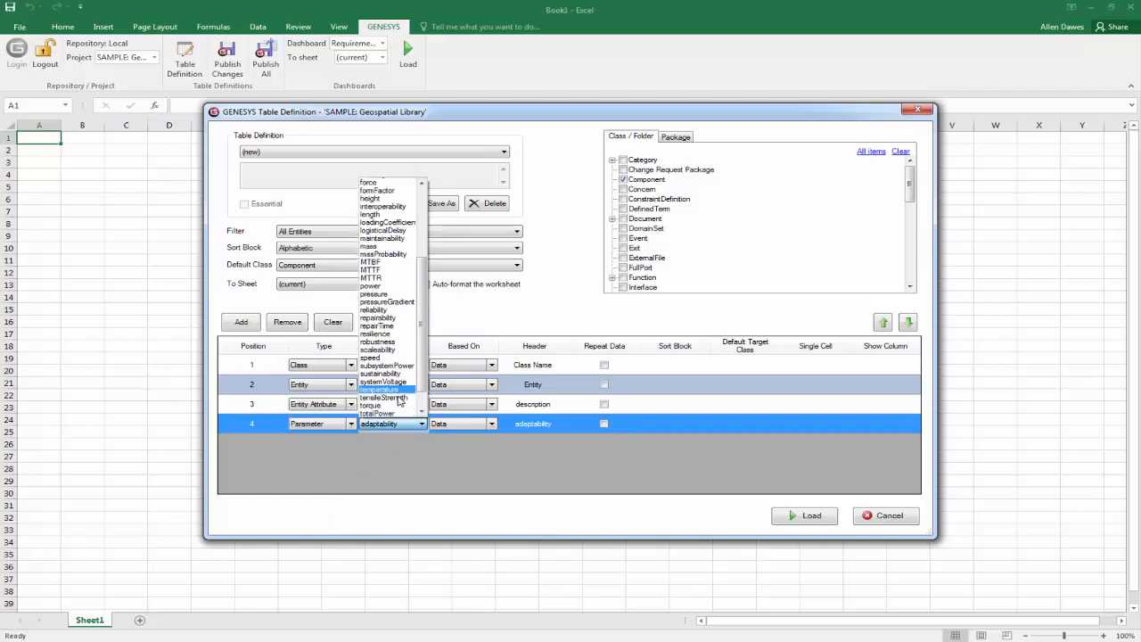
pyautogui.click(389, 381)
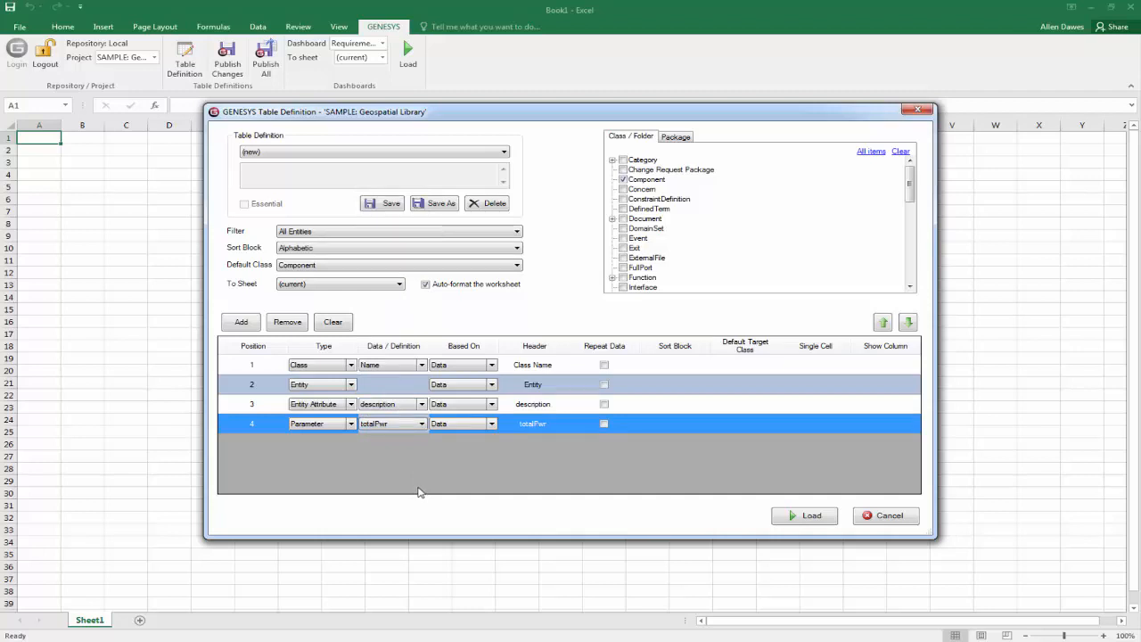
# Add a fifth column of type Folder to the table definition.
pyautogui.click(243, 323)
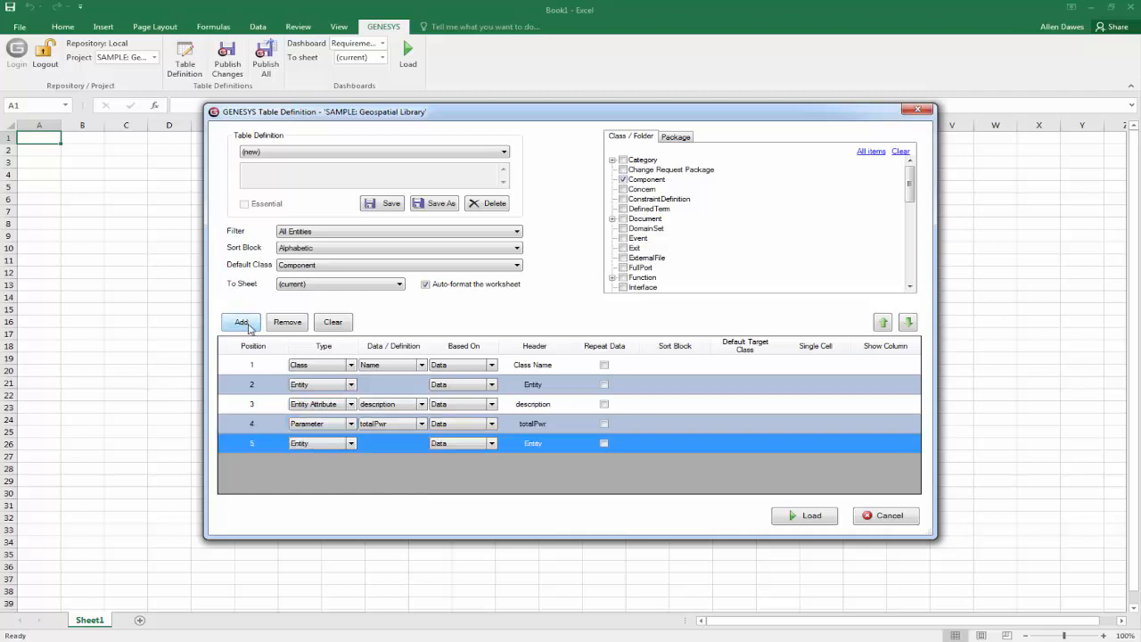
pyautogui.click(349, 442)
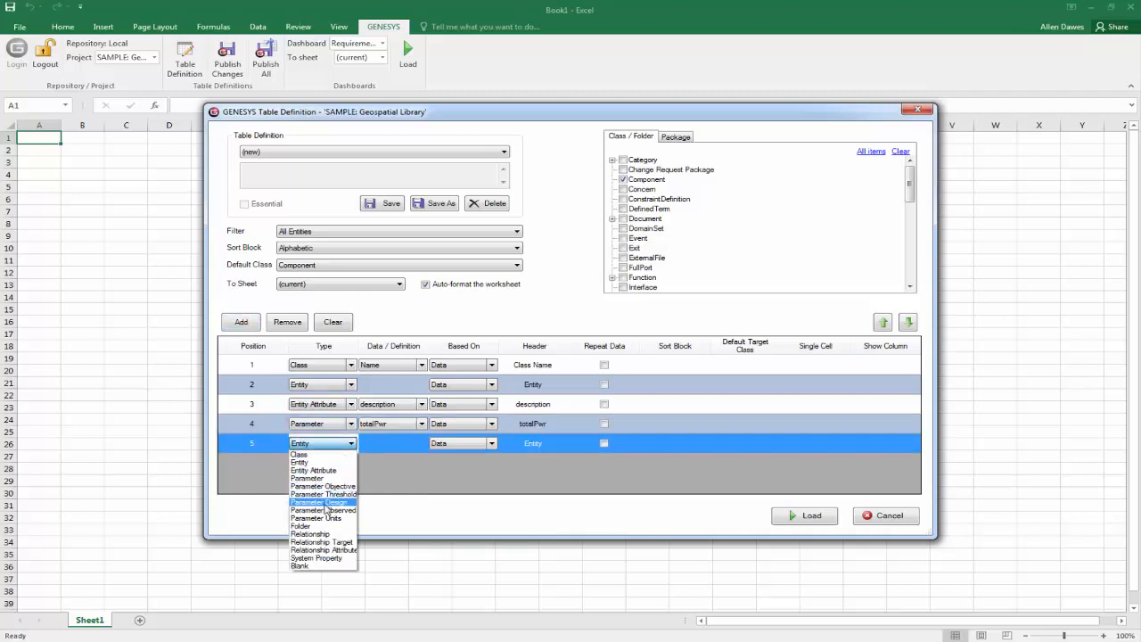
pyautogui.click(325, 528)
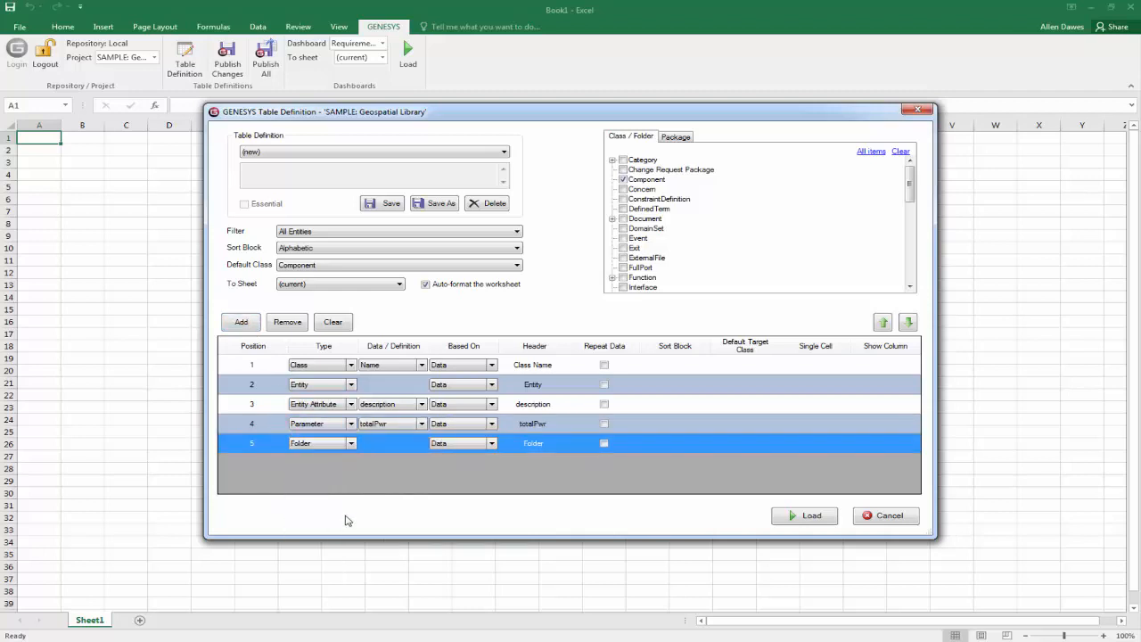
# Add a sixth column of type Relationship with built from as its data.
pyautogui.click(250, 326)
pyautogui.click(353, 462)
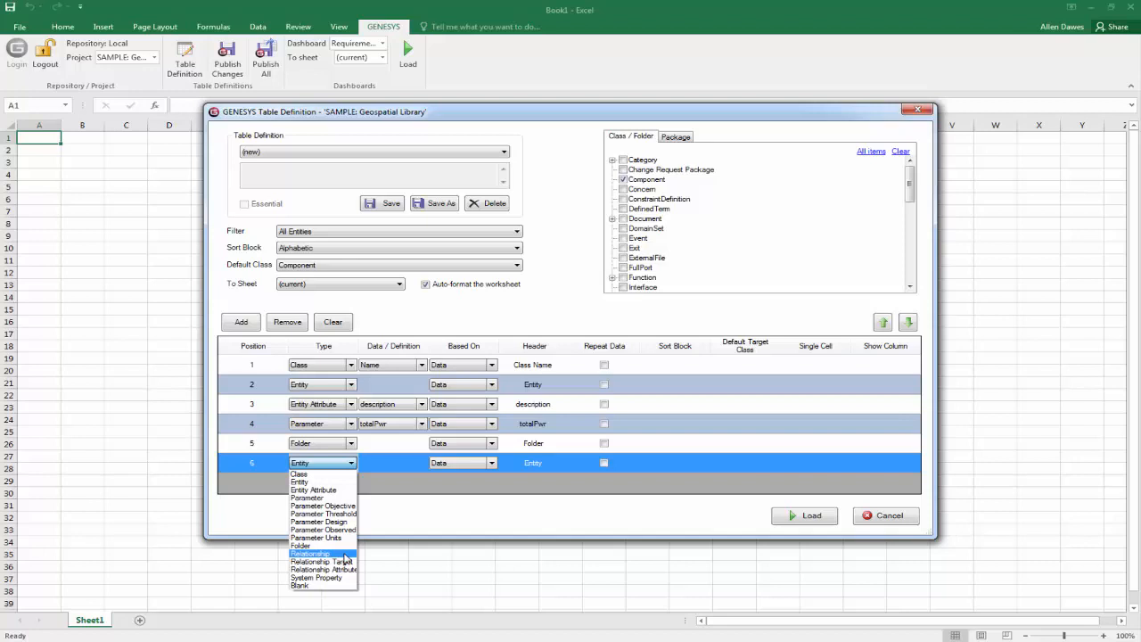
pyautogui.click(345, 554)
pyautogui.click(422, 462)
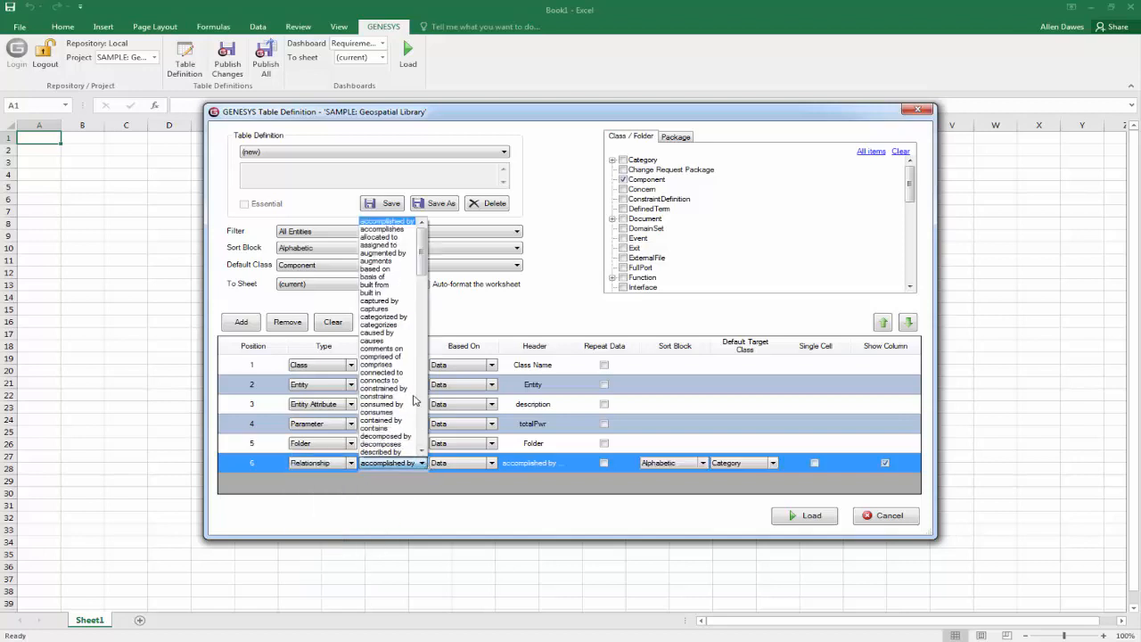
pyautogui.click(377, 286)
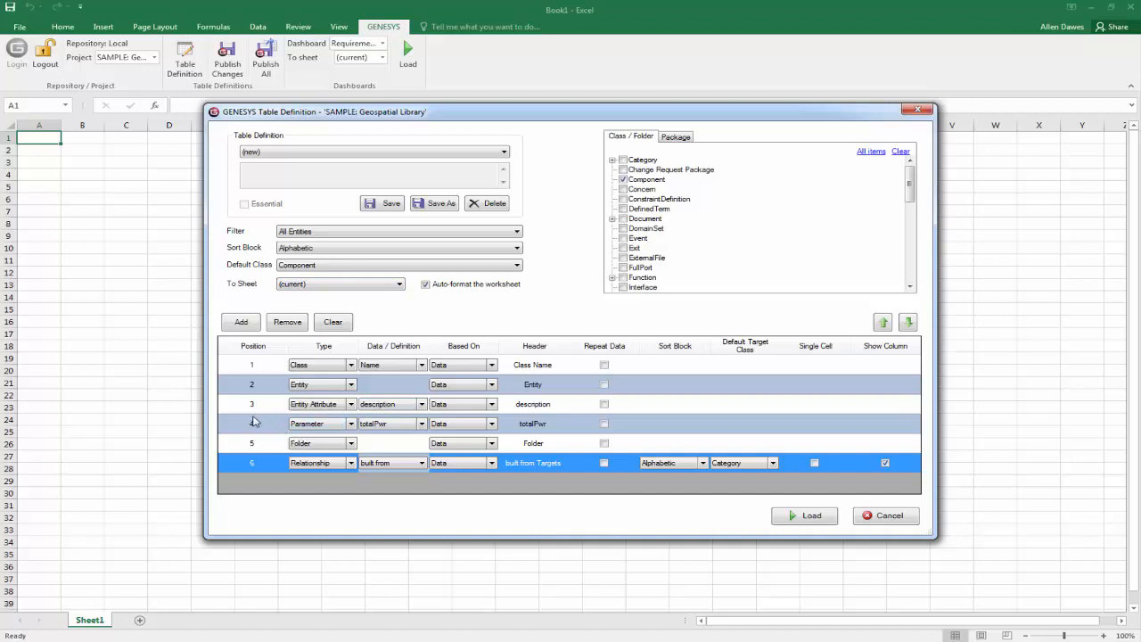
# Add a seventh column of type Relationship Attribute with wholeMultiplicity as its data.
pyautogui.click(241, 322)
pyautogui.click(351, 482)
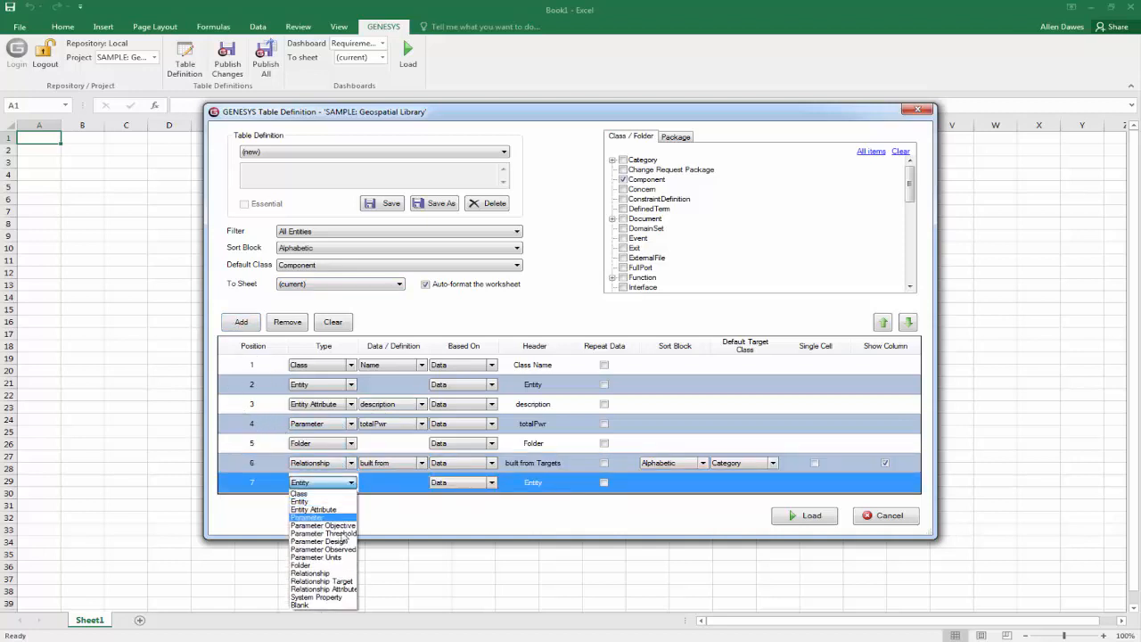
pyautogui.click(321, 581)
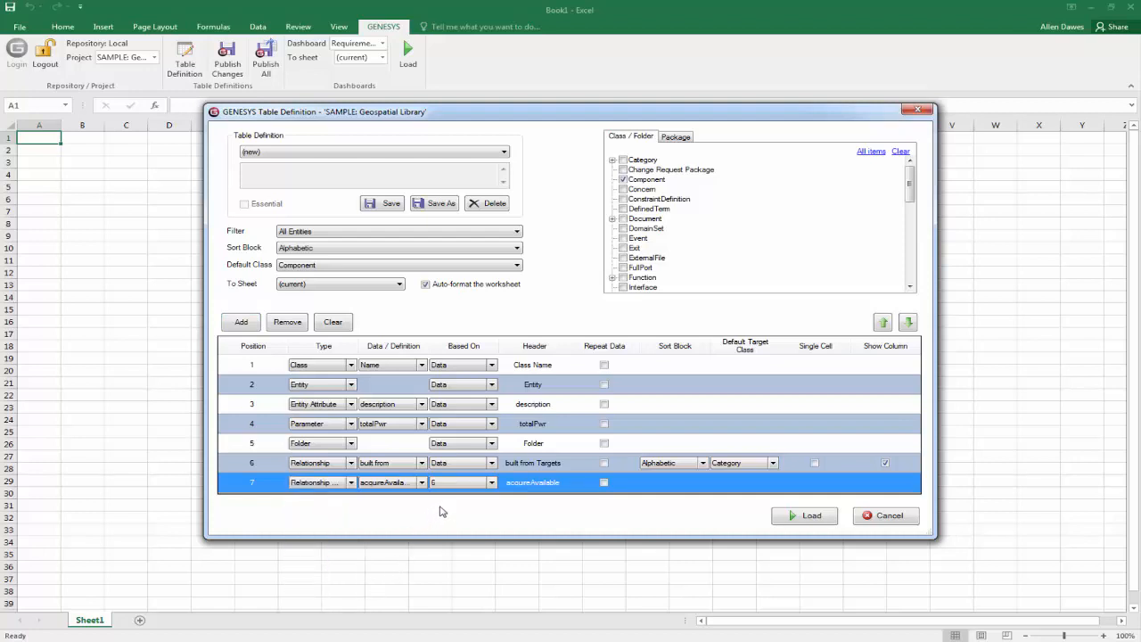
pyautogui.click(422, 482)
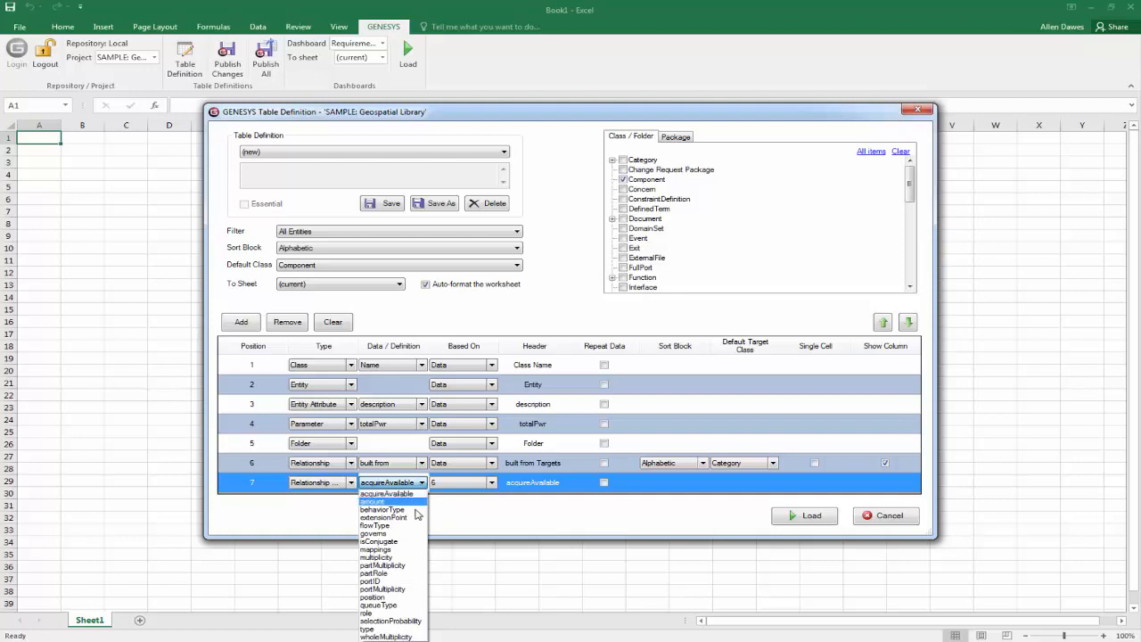
pyautogui.click(395, 636)
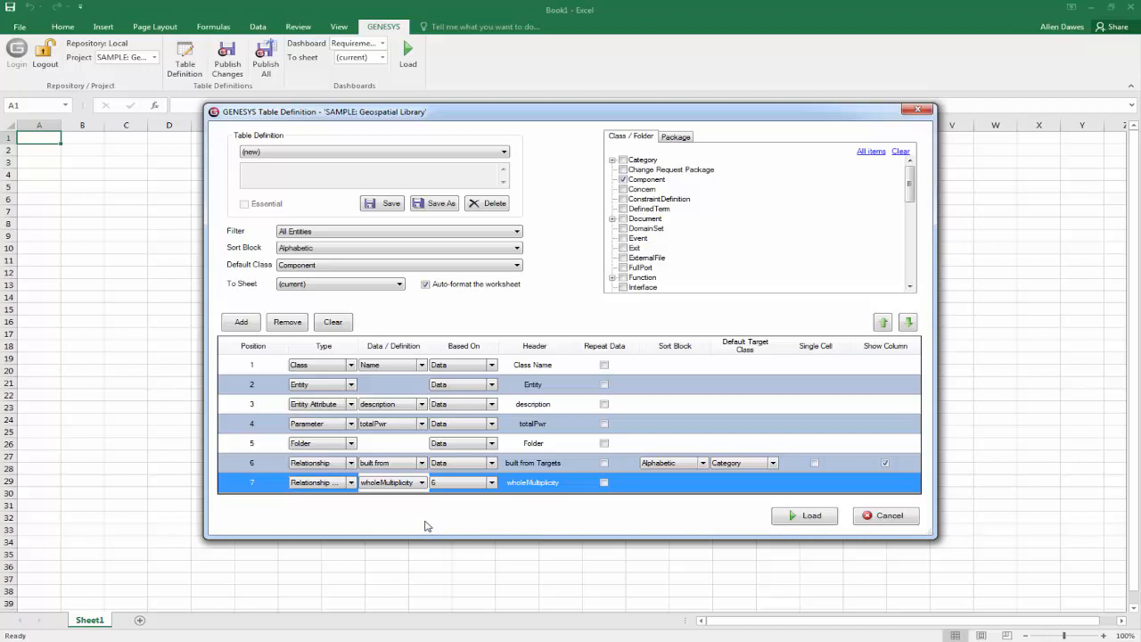
# Add an eighth column of type Relationship Target with built in as its data.
pyautogui.click(239, 323)
pyautogui.moveTo(915, 375); pyautogui.dragTo(915, 394)
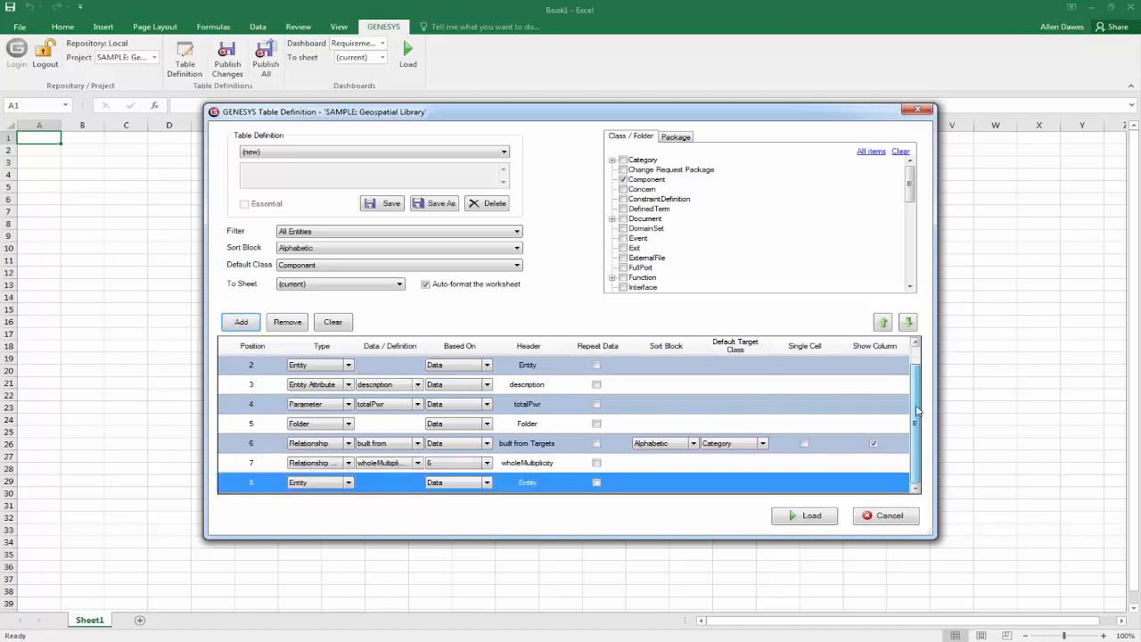
pyautogui.click(347, 484)
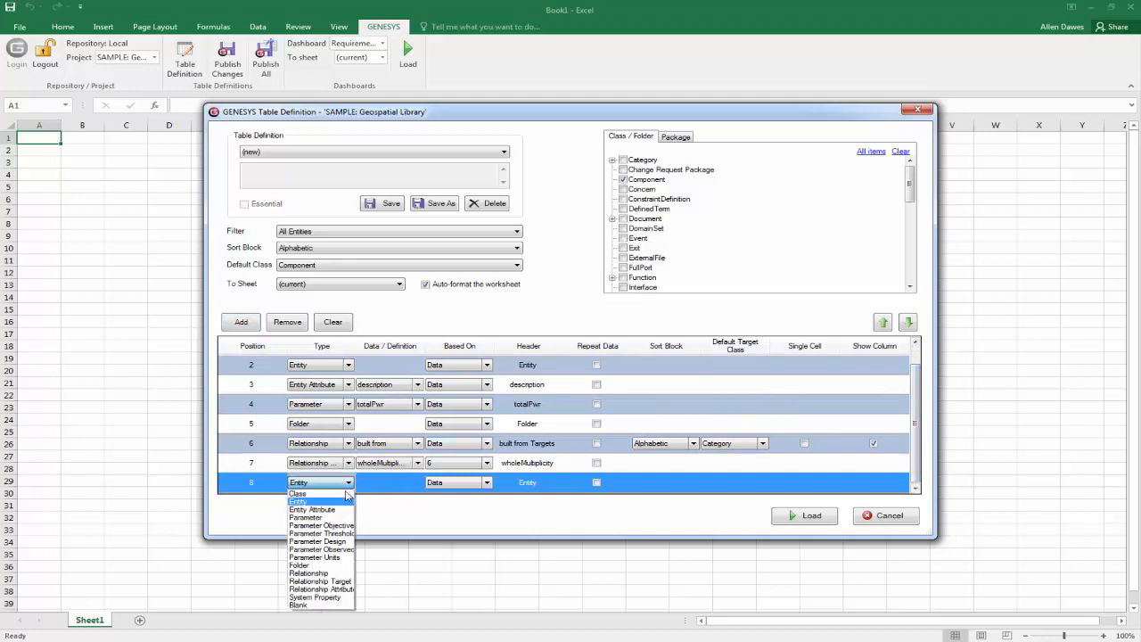
pyautogui.click(338, 575)
pyautogui.moveTo(922, 370); pyautogui.dragTo(918, 389)
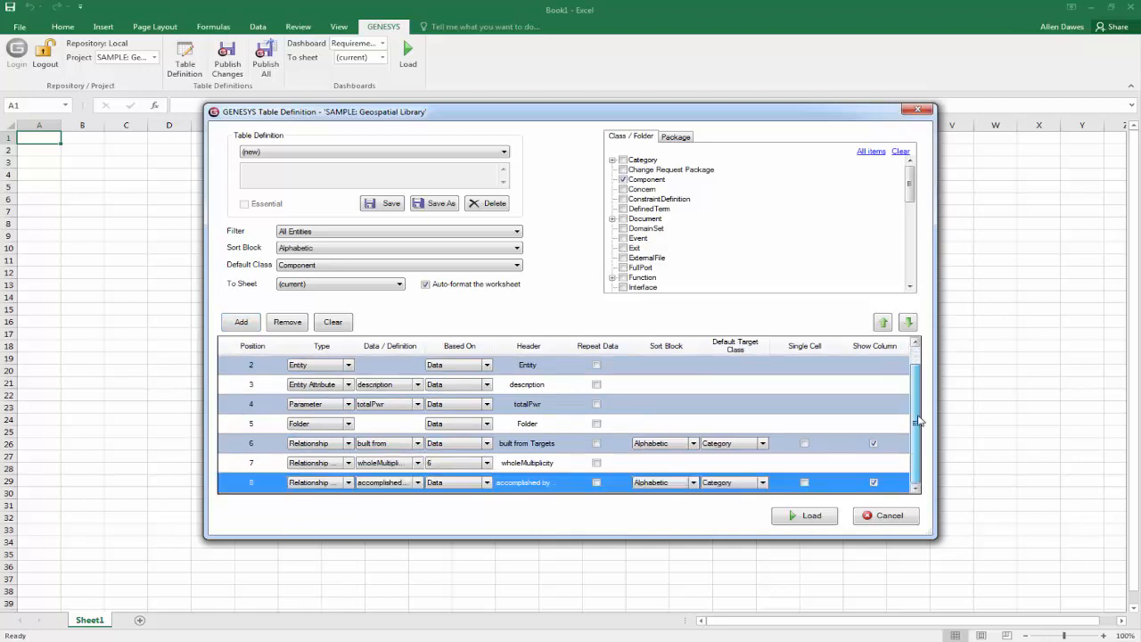
pyautogui.click(417, 482)
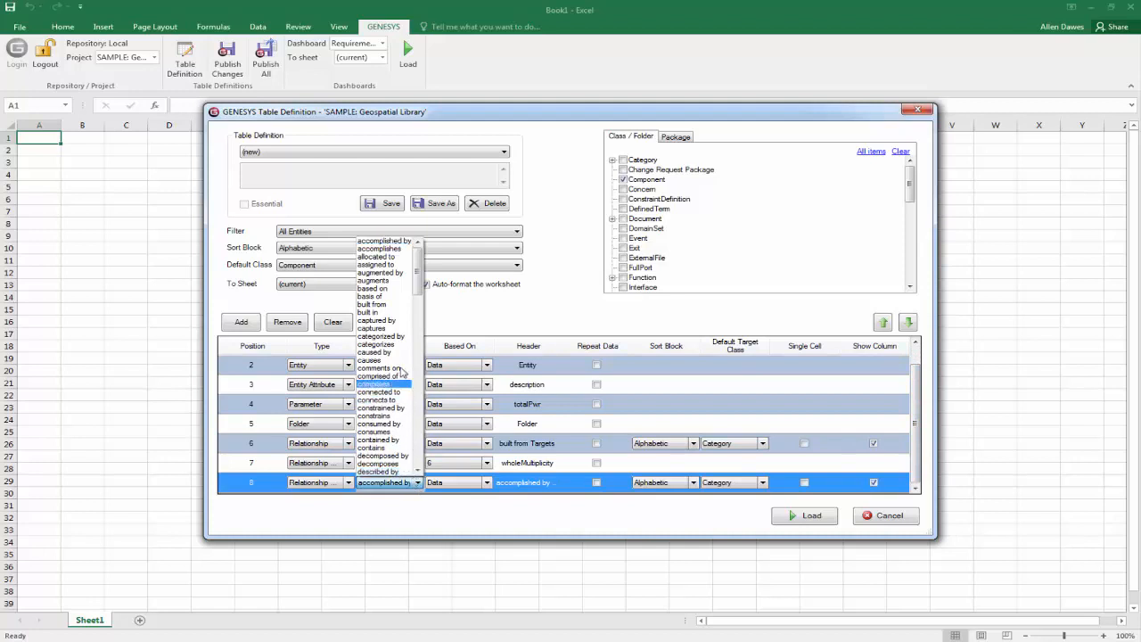
pyautogui.click(379, 312)
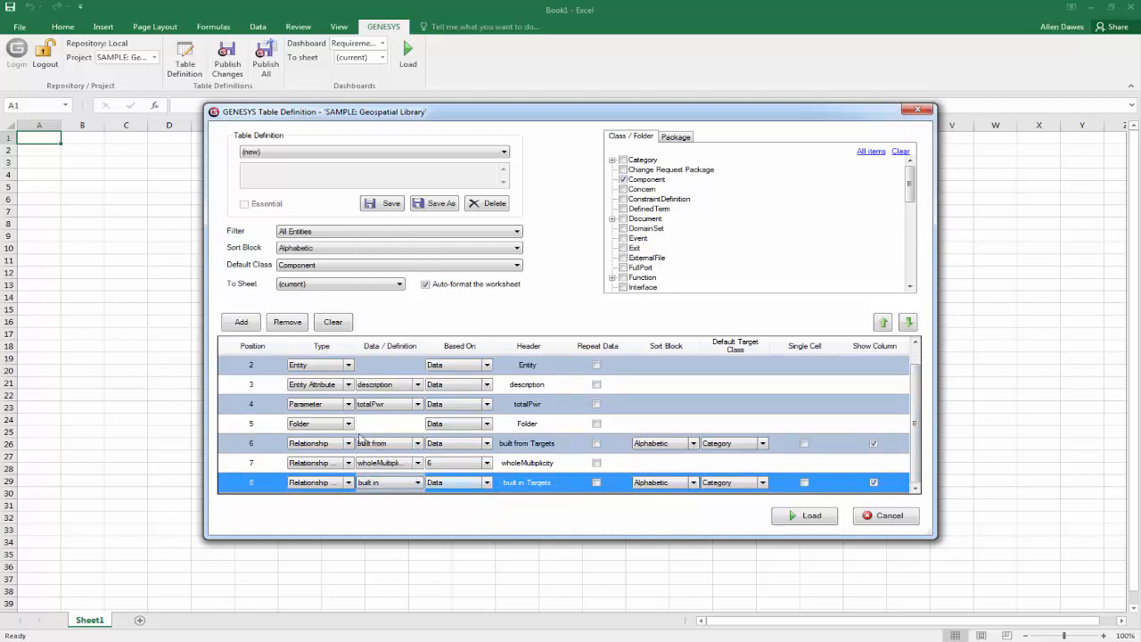
# Add a ninth column of type Entity Attribute showing description, based on column 8.
pyautogui.click(228, 321)
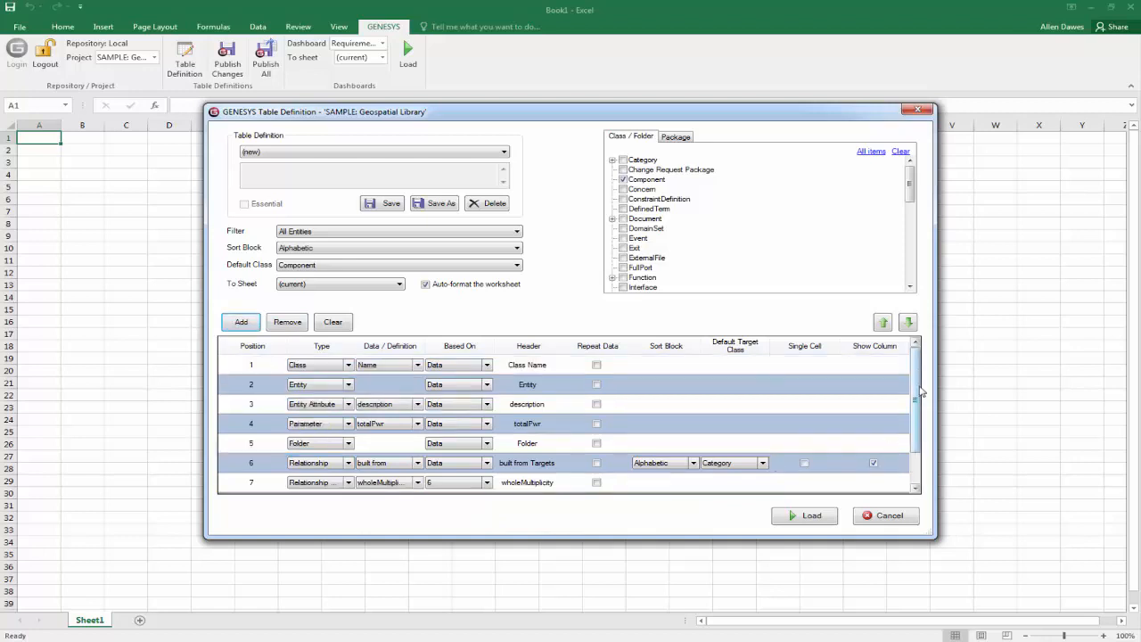
pyautogui.moveTo(915, 390); pyautogui.dragTo(912, 432)
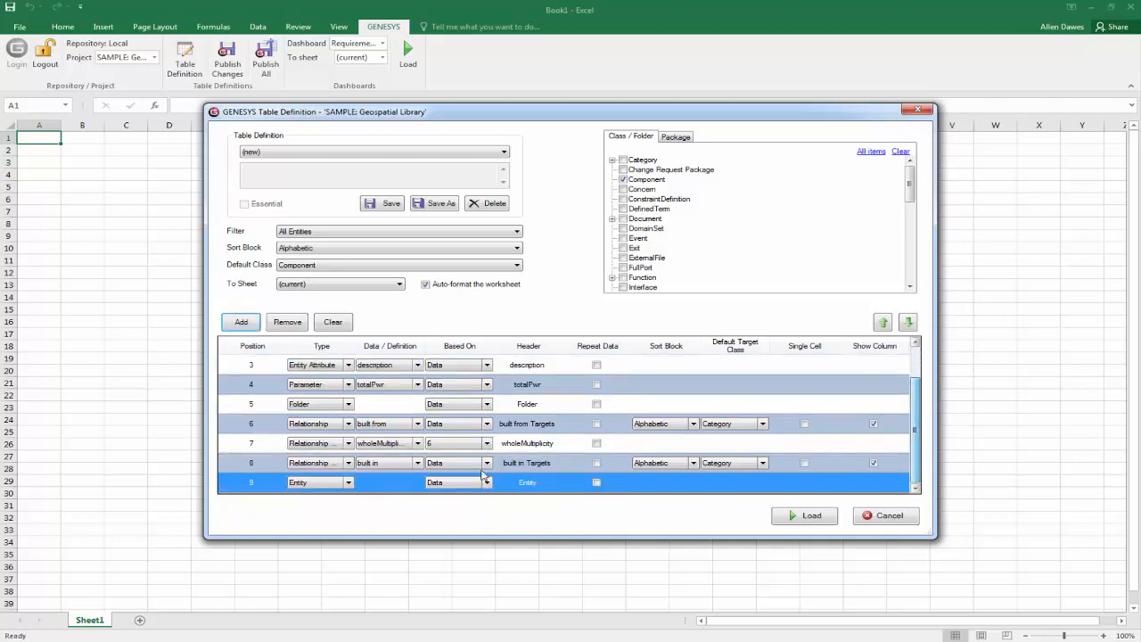
pyautogui.click(349, 483)
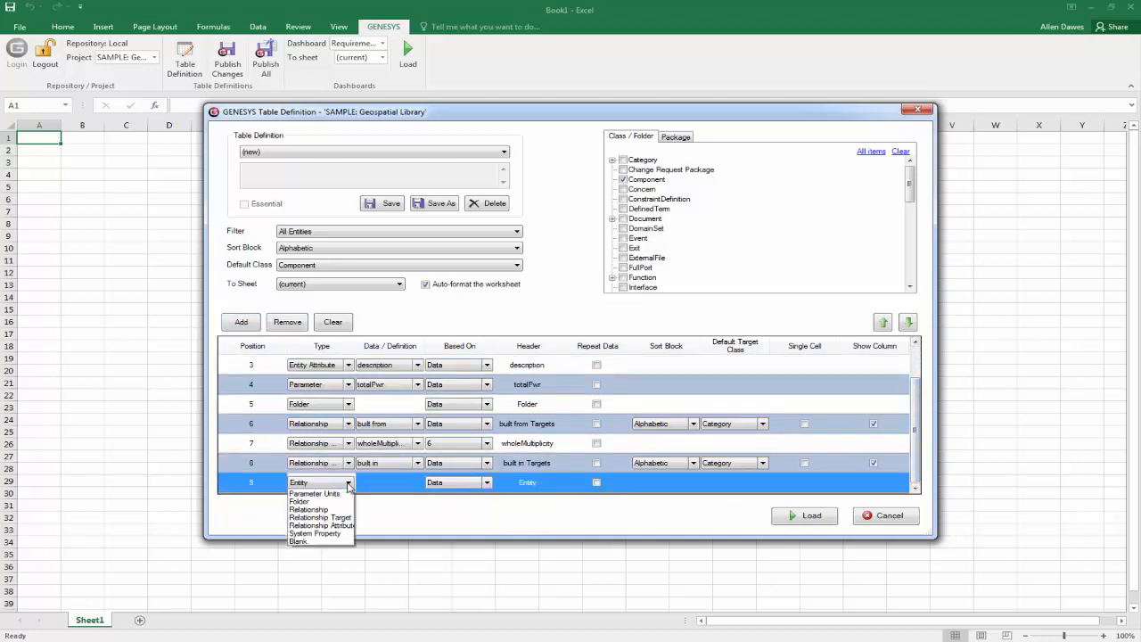
pyautogui.click(337, 511)
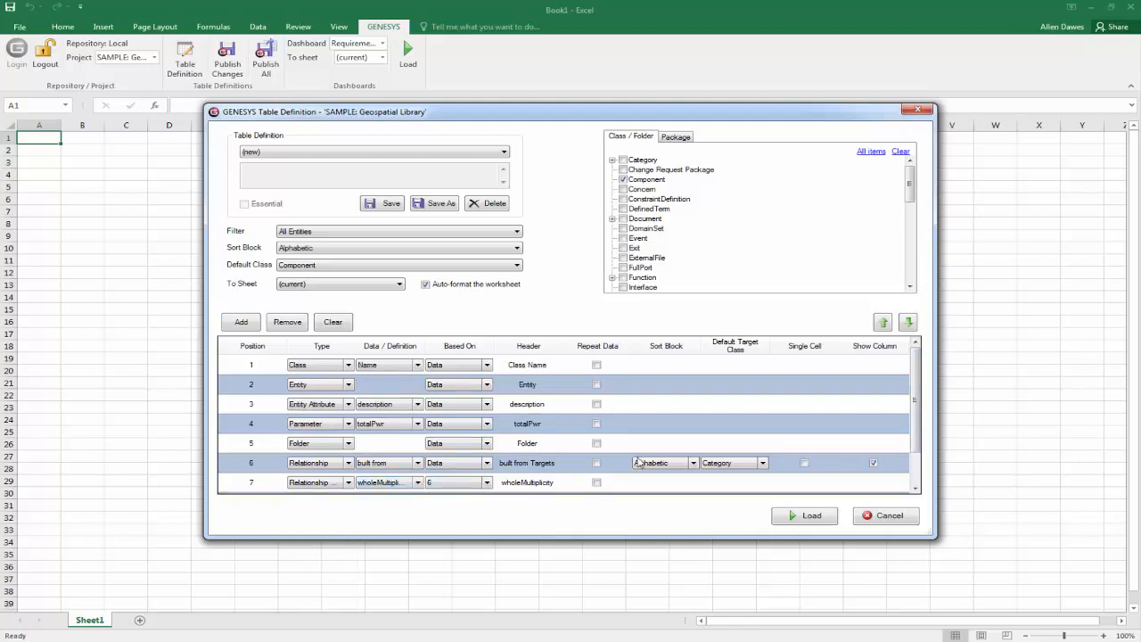
pyautogui.scroll(-1, 915, 356)
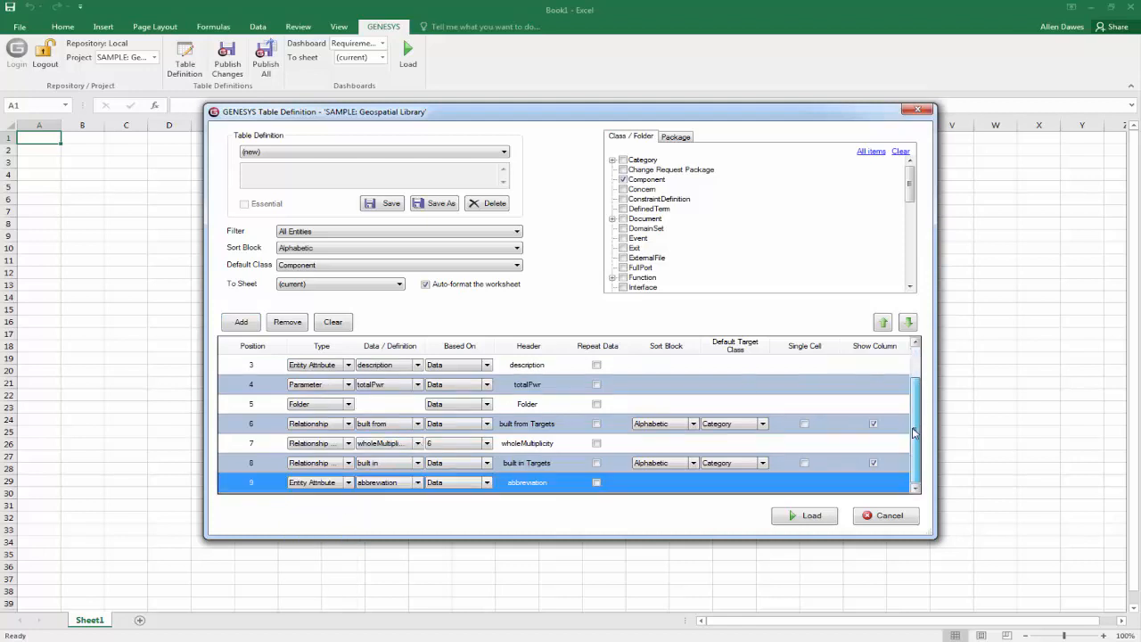
pyautogui.click(416, 483)
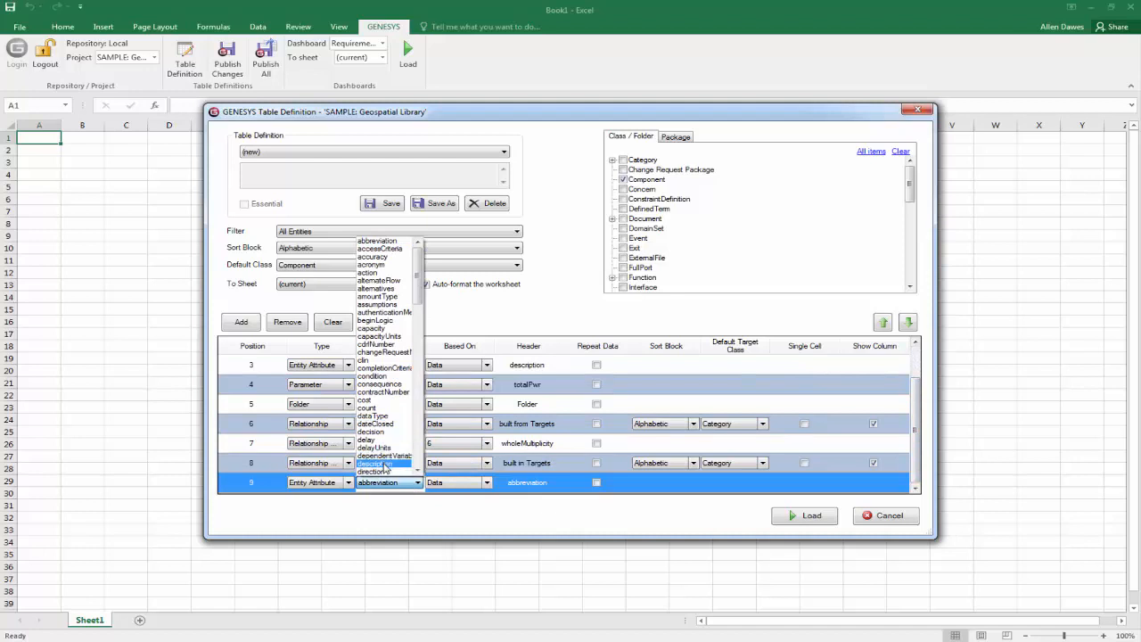
pyautogui.click(385, 465)
pyautogui.click(487, 482)
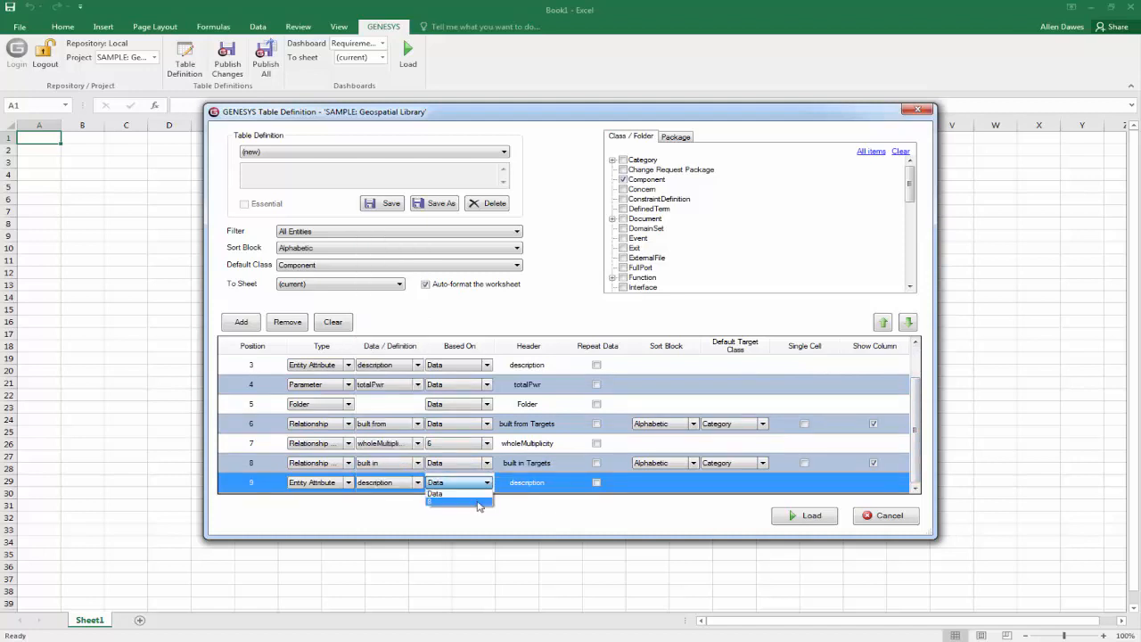
pyautogui.click(478, 503)
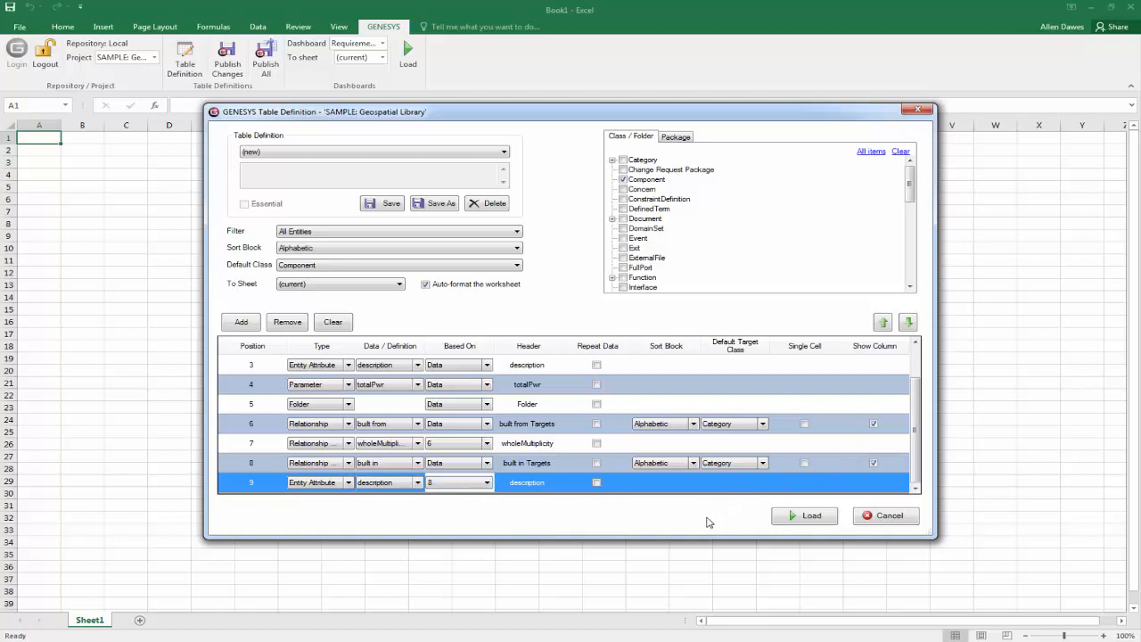
# Add a tenth column of type System Property with ID as its data.
pyautogui.click(253, 326)
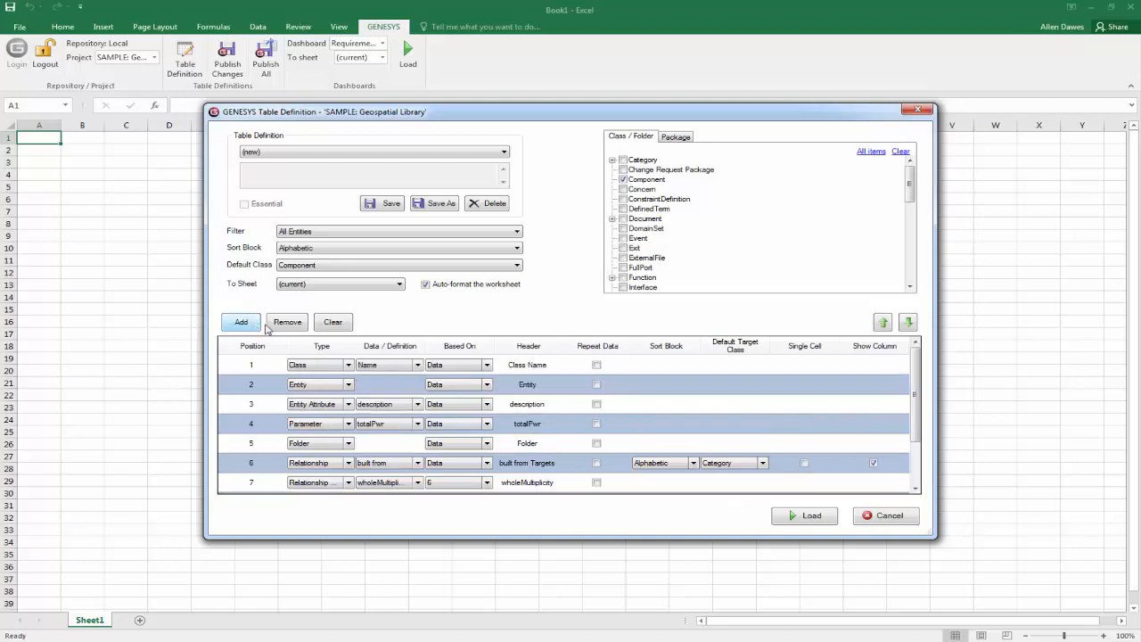
pyautogui.moveTo(916, 392); pyautogui.dragTo(924, 433)
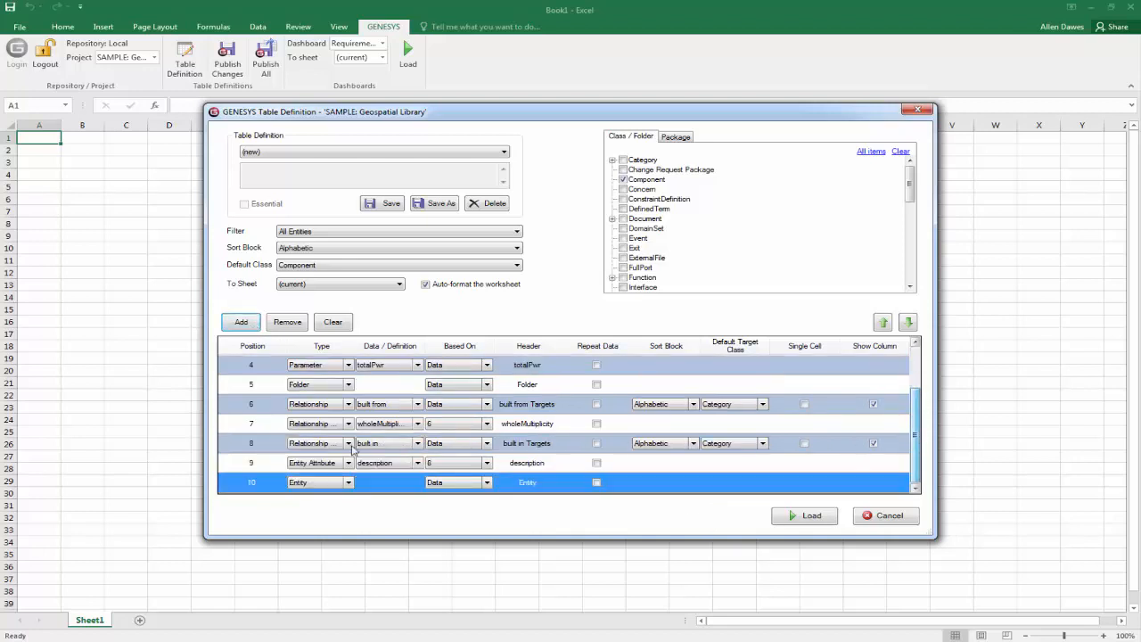
pyautogui.click(349, 484)
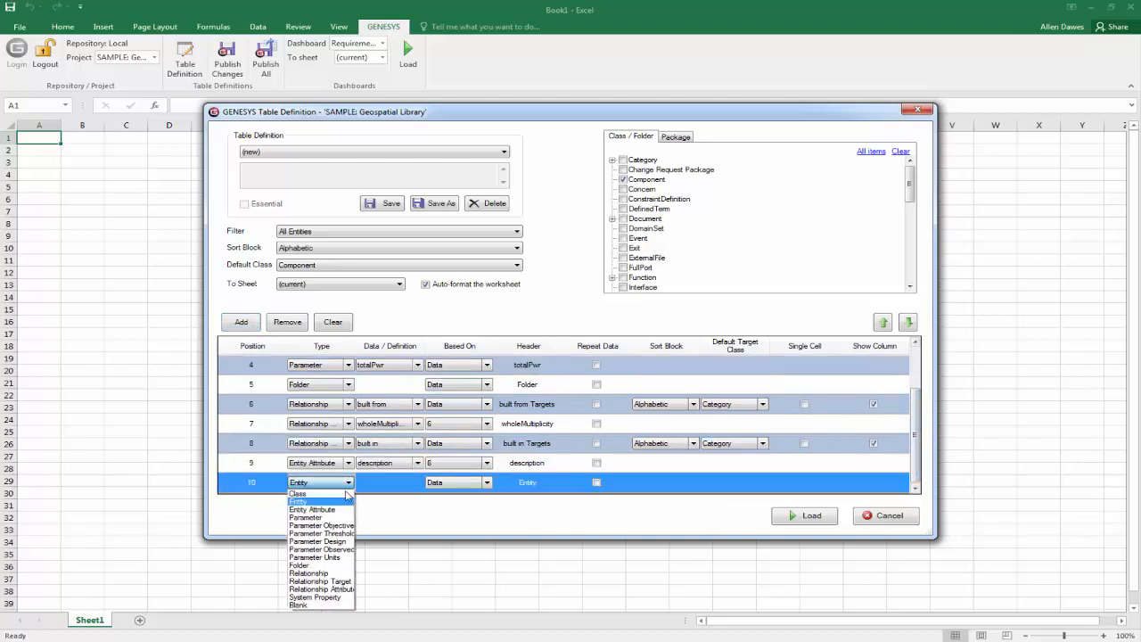
pyautogui.click(330, 599)
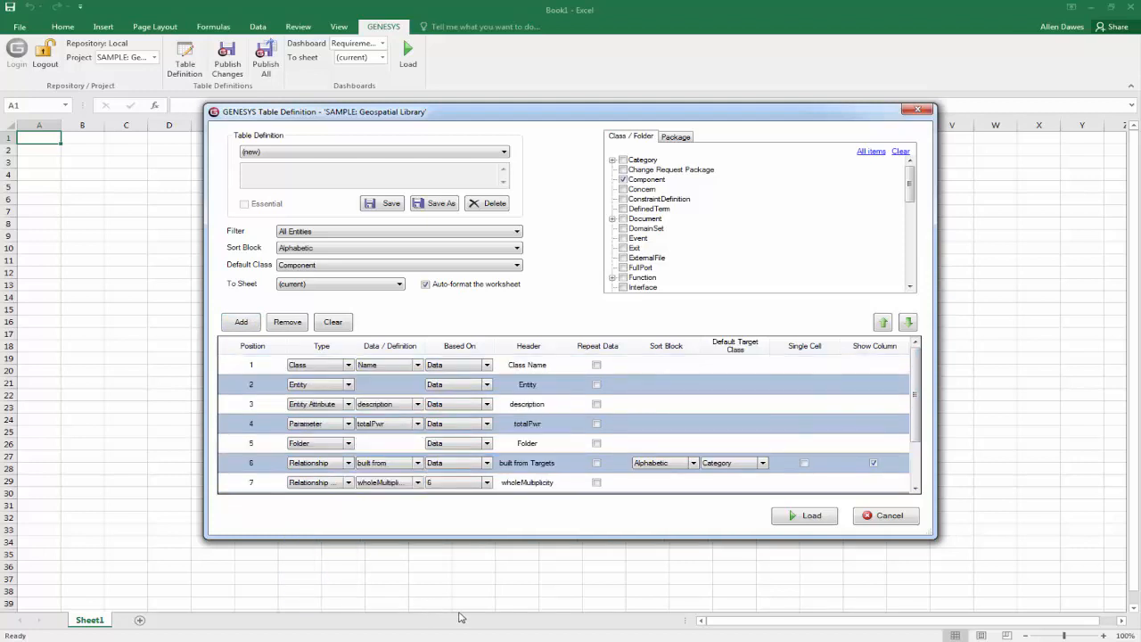
pyautogui.moveTo(916, 392); pyautogui.dragTo(910, 441)
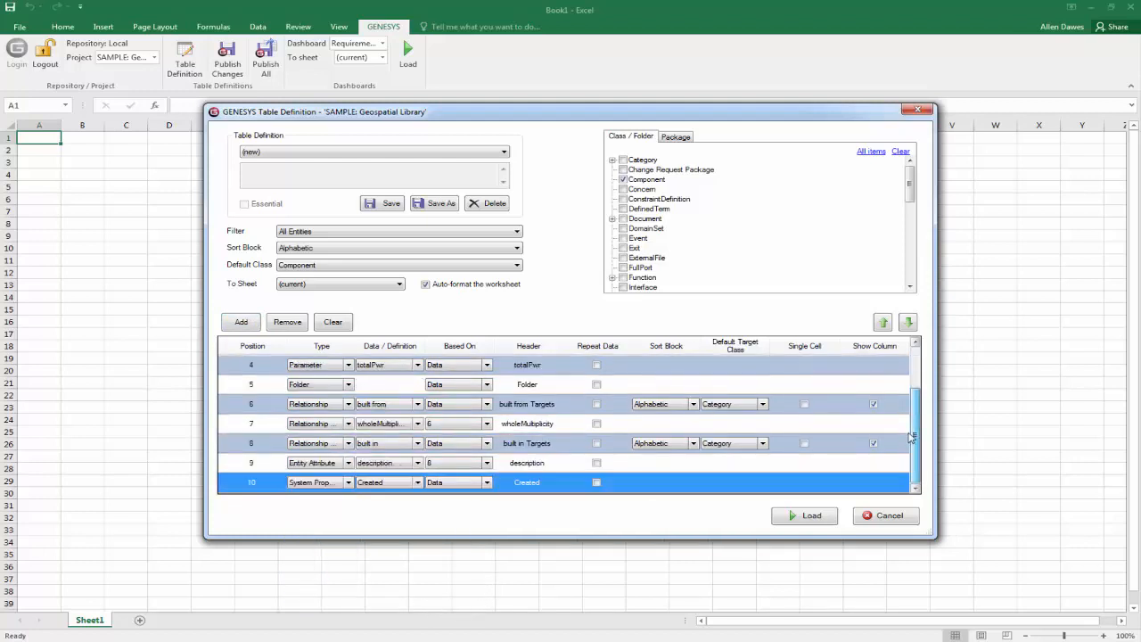
pyautogui.click(418, 483)
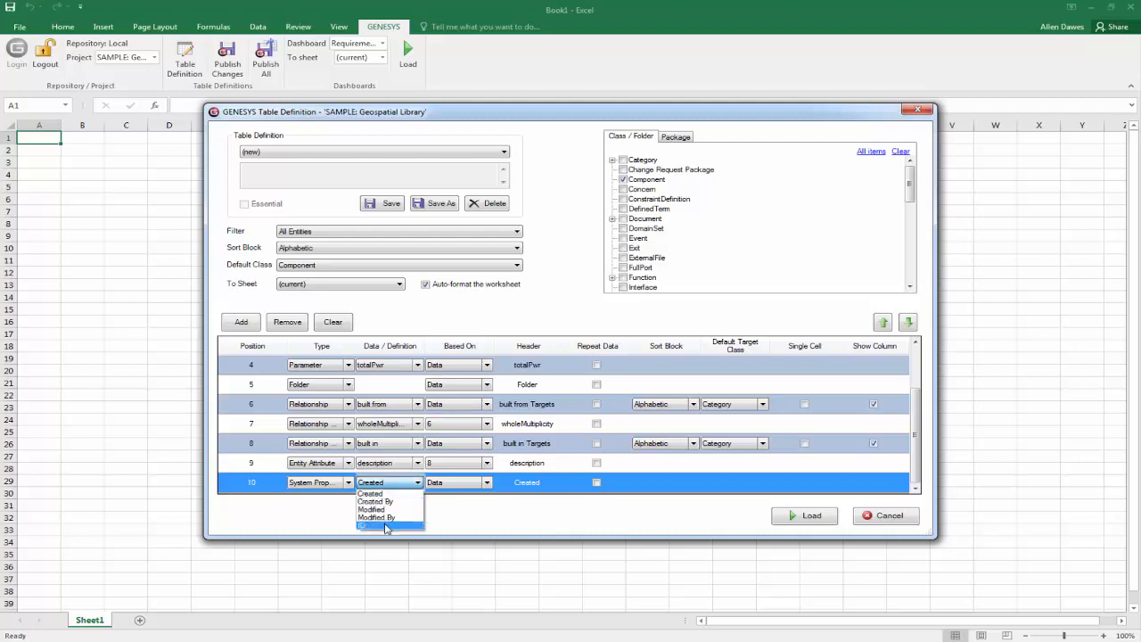
pyautogui.click(390, 528)
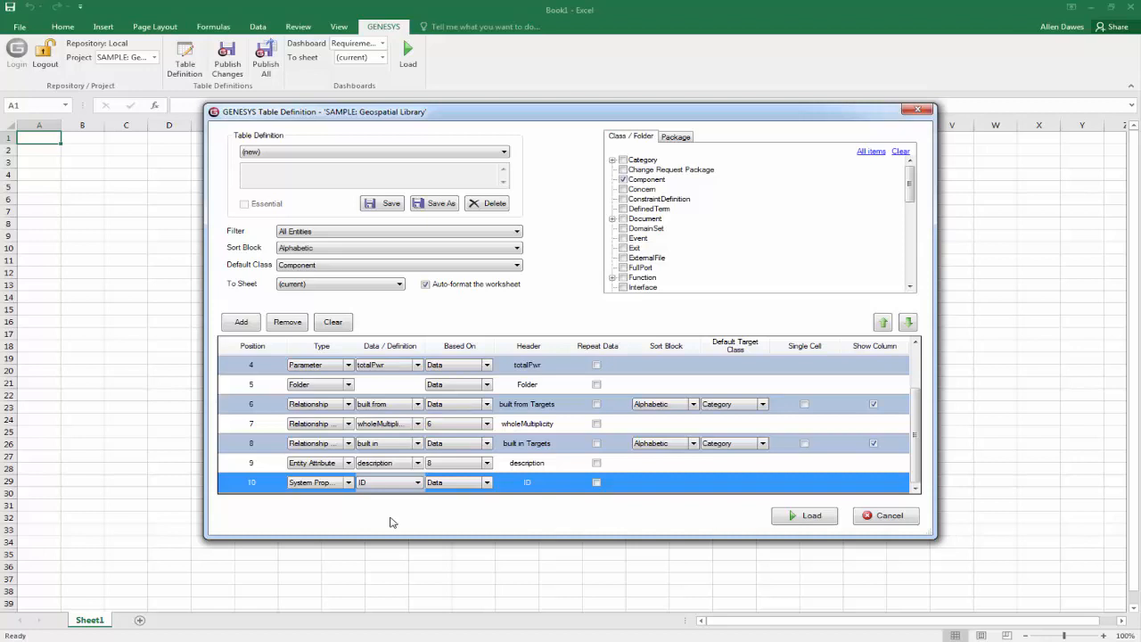
# Load the table definition into the current sheet, accepting deletion of any existing sheet data.
pyautogui.click(800, 517)
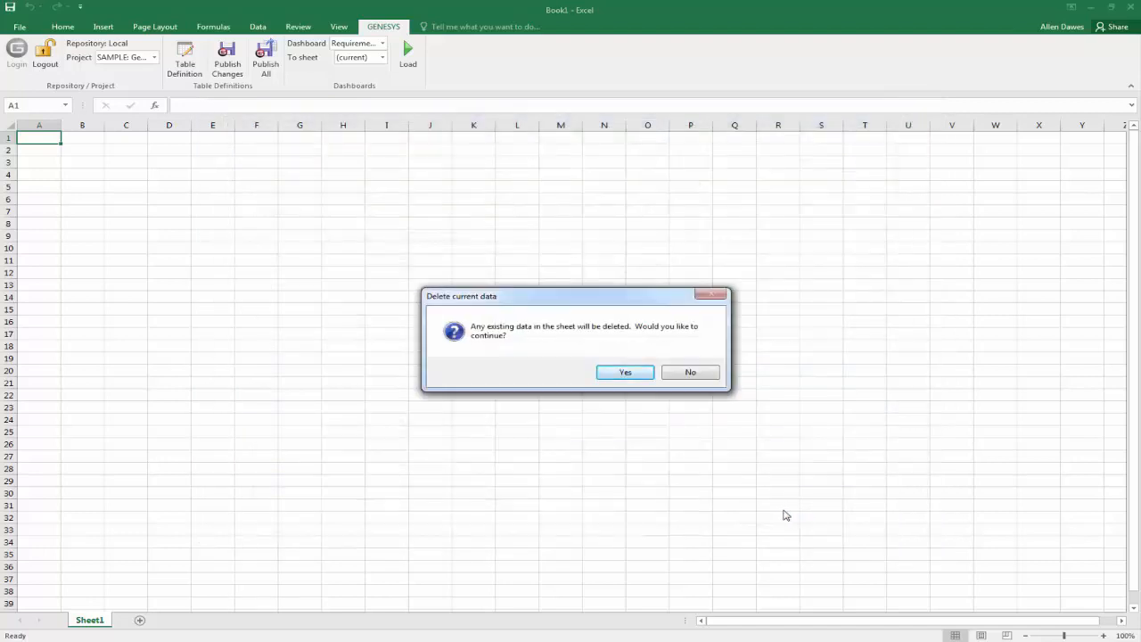
pyautogui.click(625, 373)
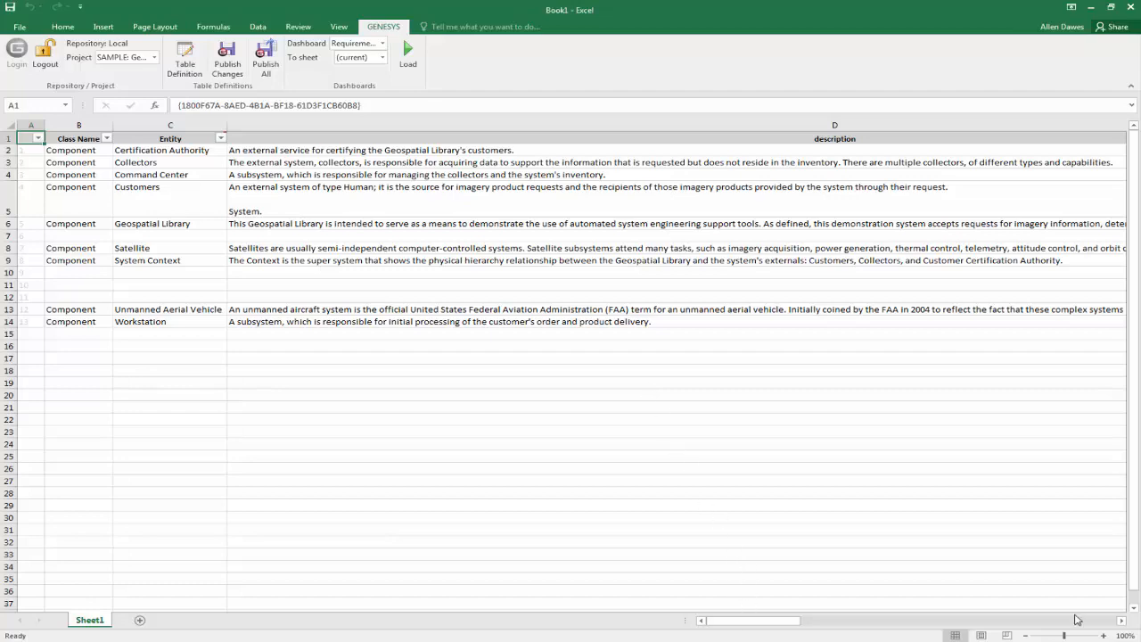
# Examine the loaded Component table across all its columns, from the class name through to the ID.
pyautogui.click(1122, 622)
pyautogui.click(1122, 622)
pyautogui.click(1122, 623)
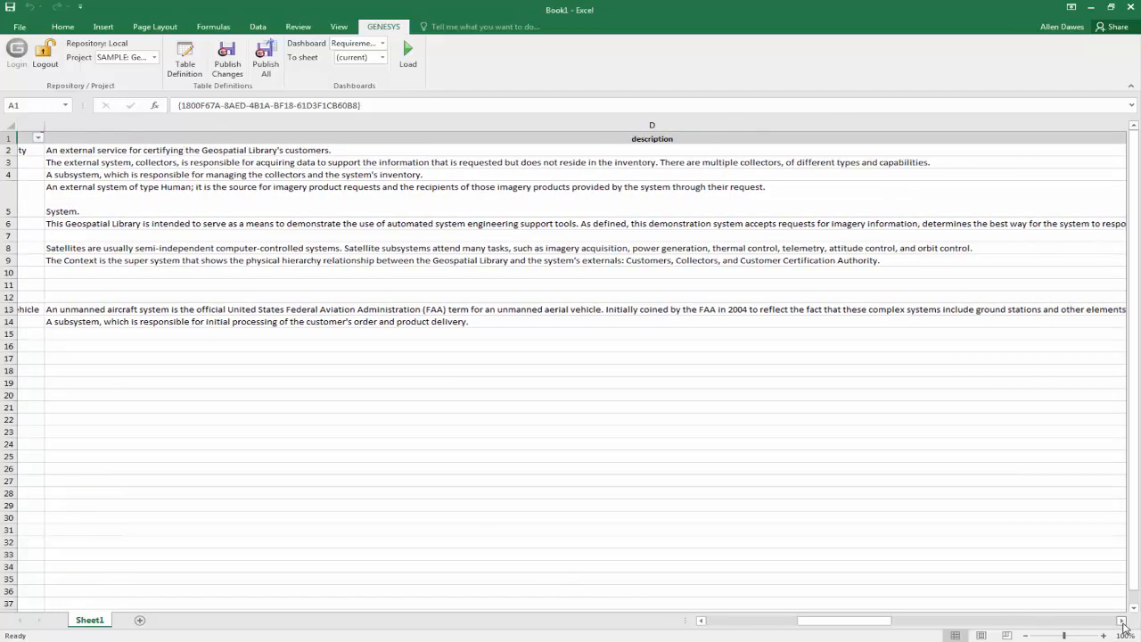
pyautogui.click(1122, 622)
pyautogui.click(1122, 622)
pyautogui.click(1122, 622)
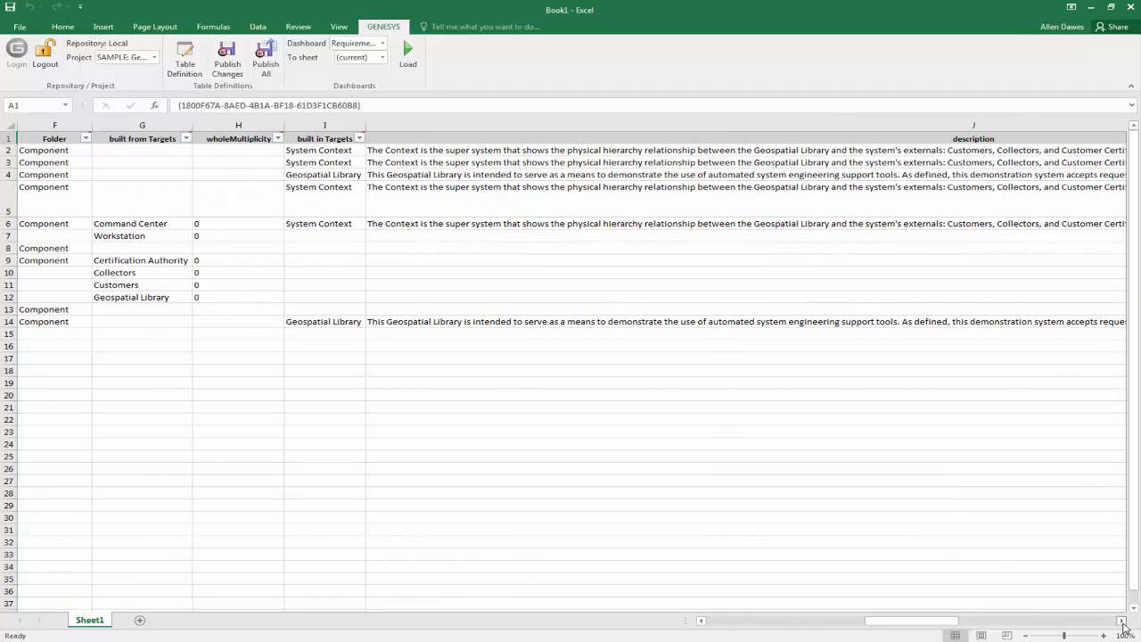
pyautogui.click(1122, 622)
pyautogui.click(1122, 622)
pyautogui.click(1122, 622)
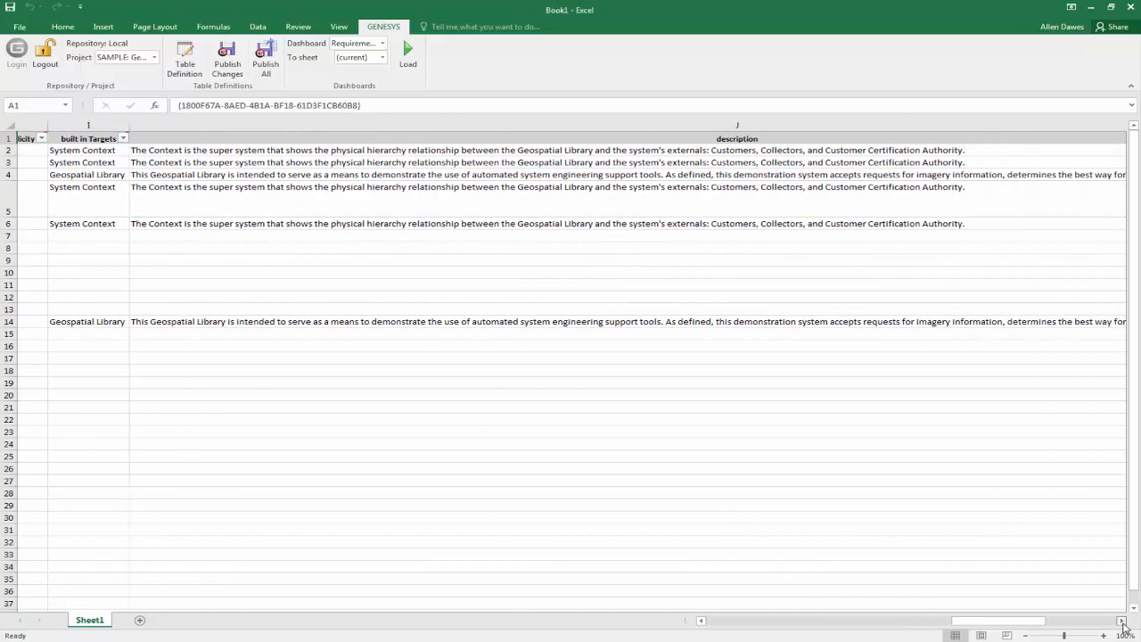
pyautogui.click(1122, 623)
pyautogui.click(1123, 622)
pyautogui.click(1122, 623)
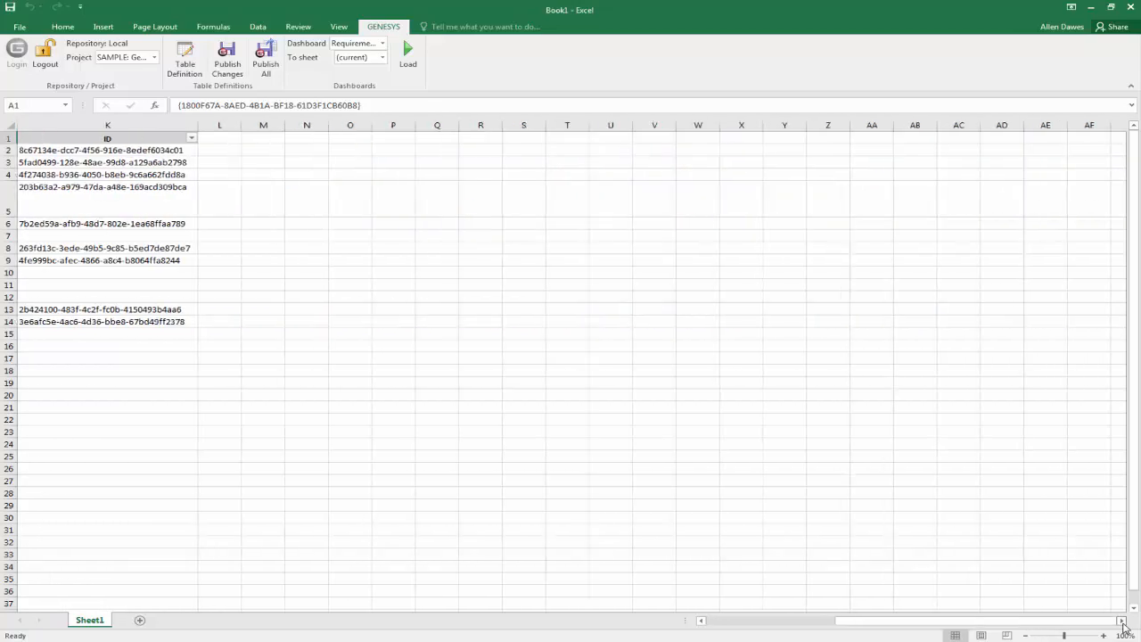
pyautogui.click(704, 622)
pyautogui.click(703, 621)
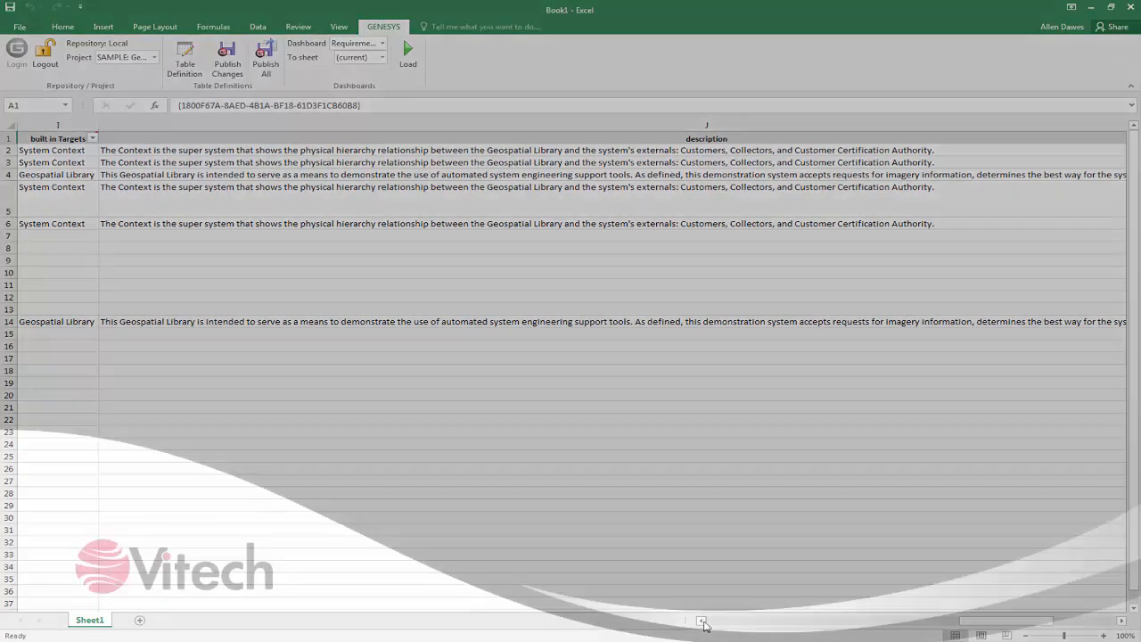
pyautogui.click(704, 621)
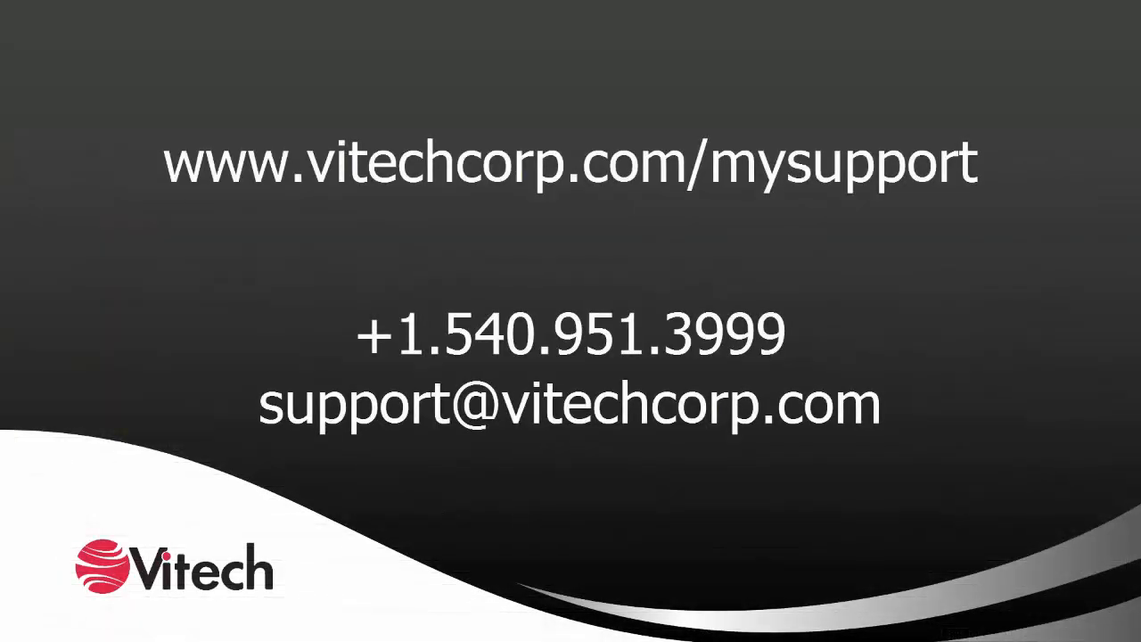